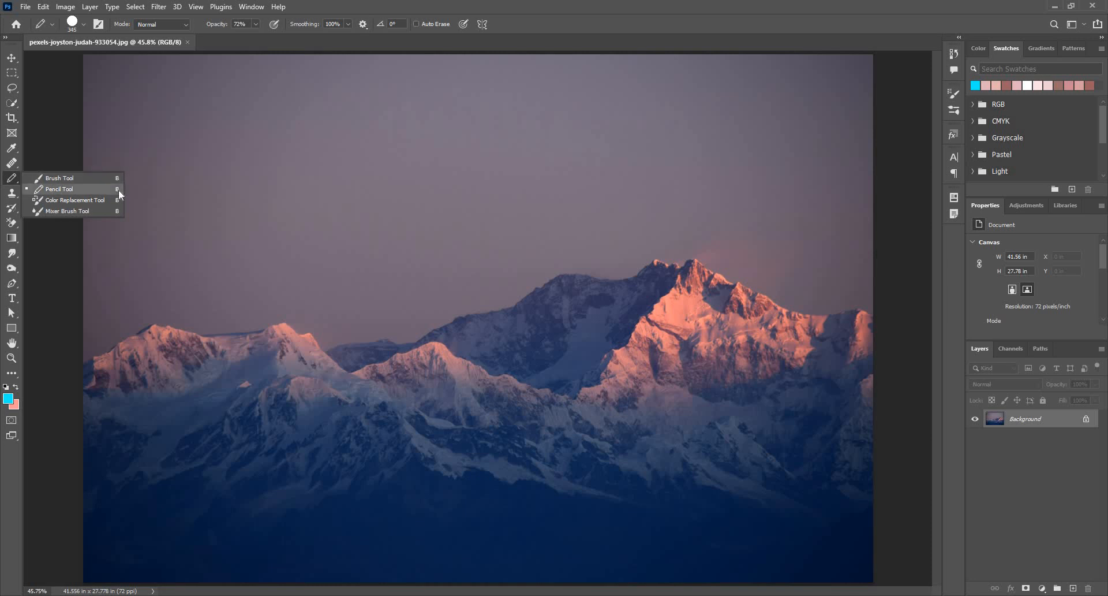
# Step: Select the Pencil Tool, paint a thick curved cyan test stroke on the sky, and undo it
pyautogui.click(55, 190)
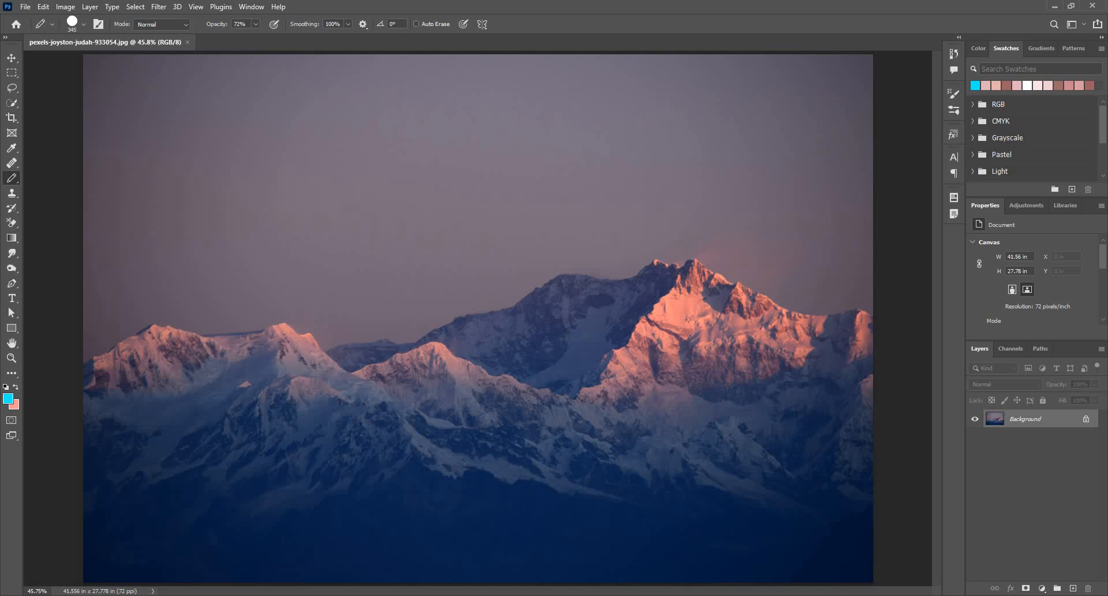
pyautogui.moveTo(333, 116)
pyautogui.mouseDown()
pyautogui.moveTo(319, 136)
pyautogui.moveTo(324, 180)
pyautogui.moveTo(383, 208)
pyautogui.mouseUp()
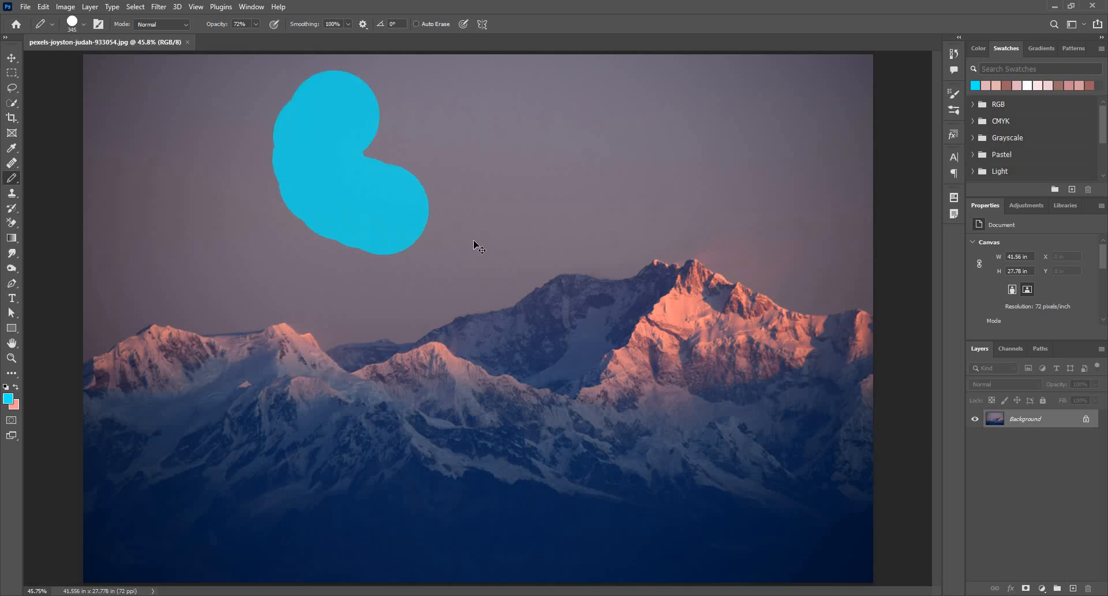
pyautogui.moveTo(479, 247); pyautogui.dragTo(479, 247)
pyautogui.hotkey('ctrl', 'z')
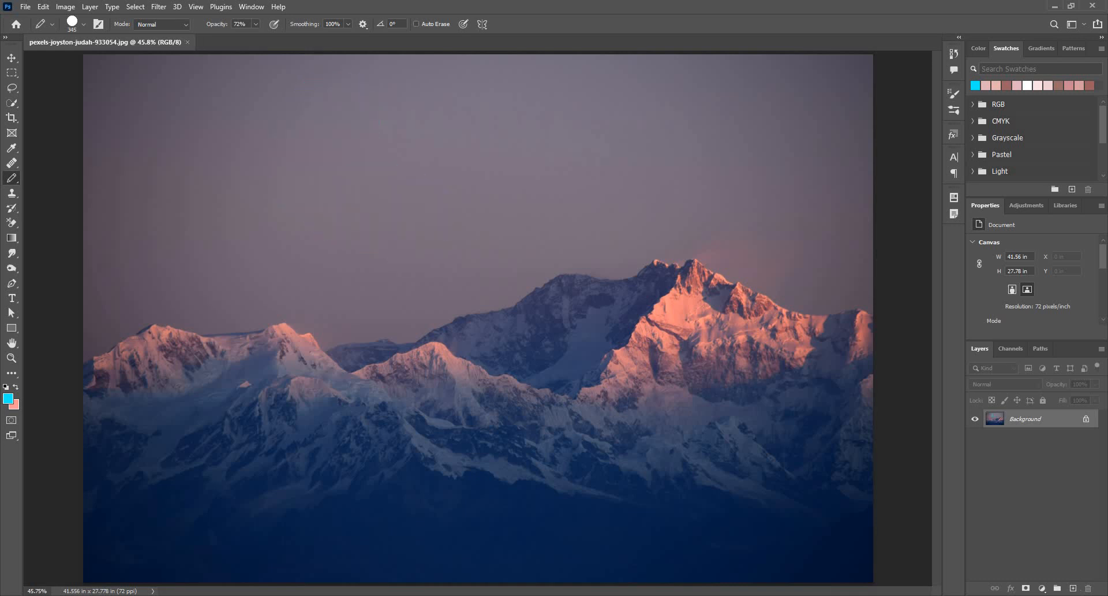
# Step: Draw a curved cyan stroke in the sky on a new layer with a 34 px pencil at 100% opacity, and inspect its edges
pyautogui.click(1073, 588)
pyautogui.moveTo(372, 160); pyautogui.dragTo(315, 164)
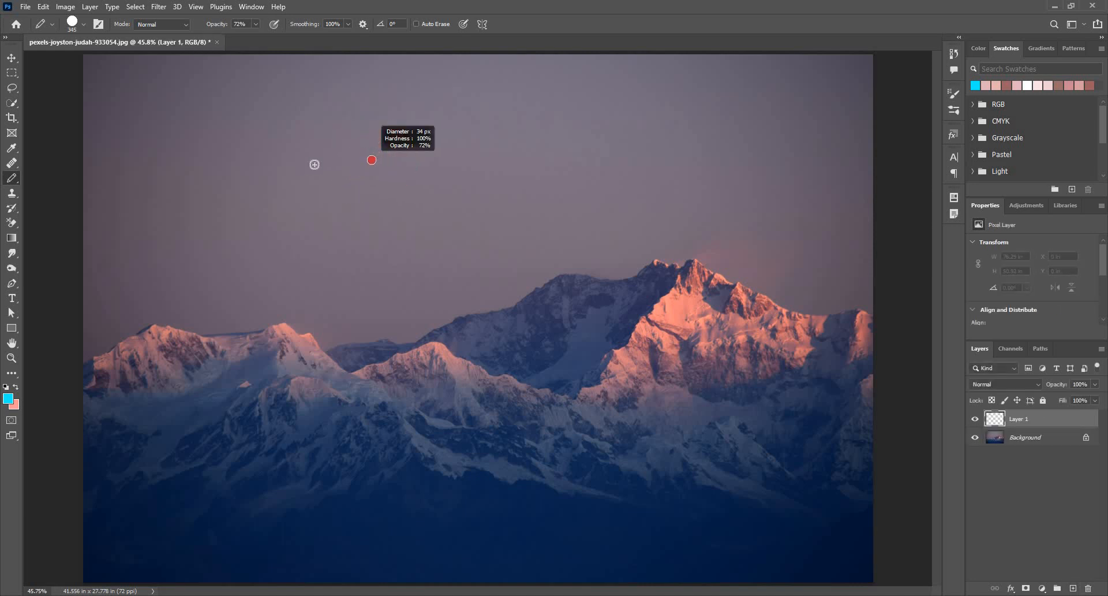
pyautogui.scroll(2, 211, 111)
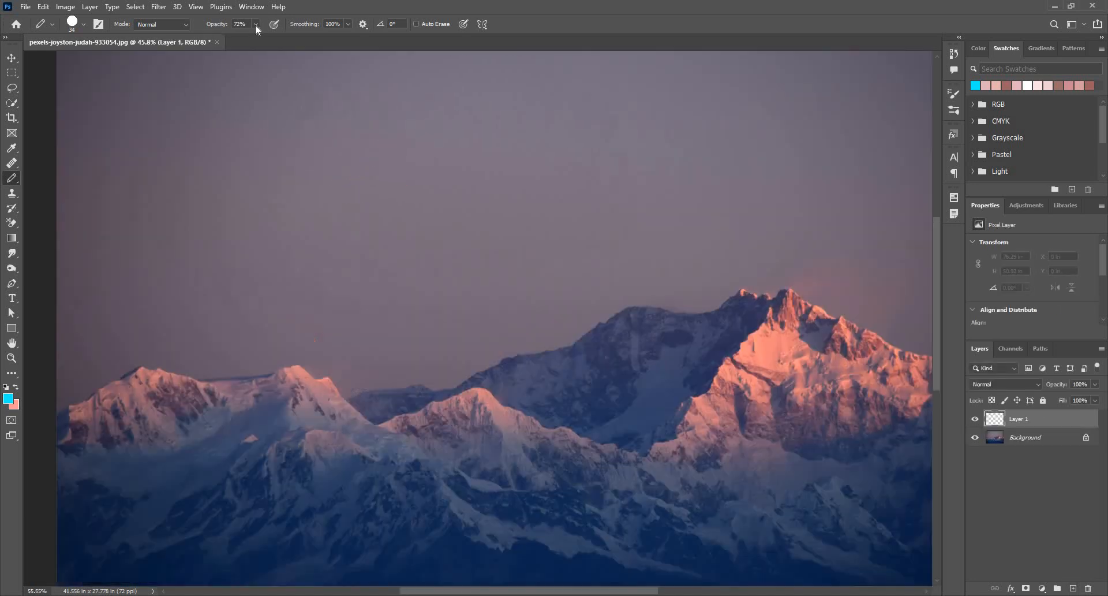
pyautogui.press('0')
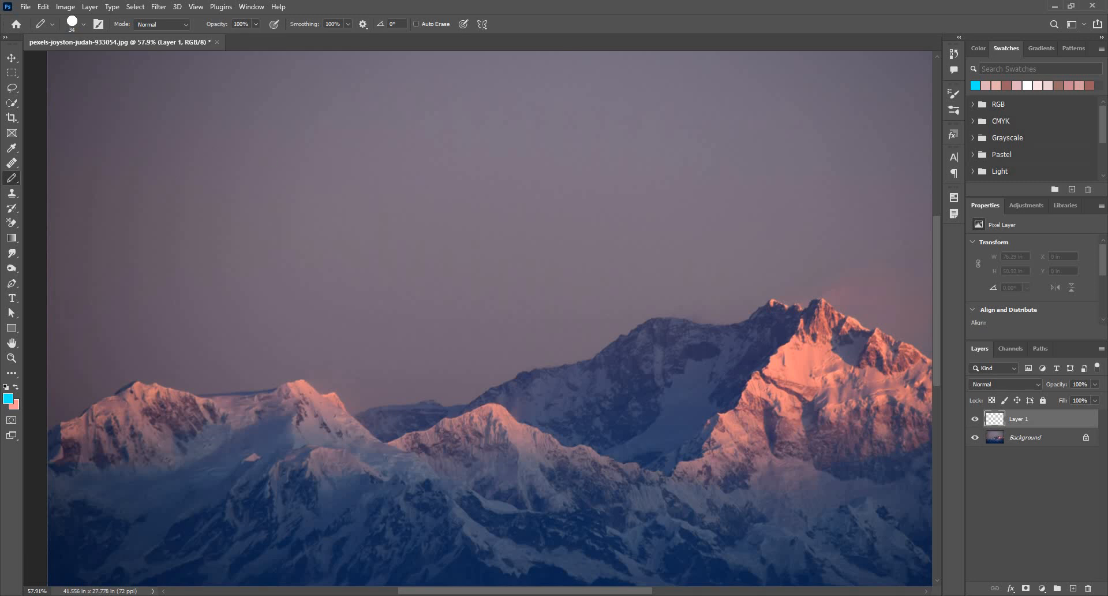
pyautogui.scroll(7, 196, 144)
pyautogui.moveTo(280, 138)
pyautogui.mouseDown()
pyautogui.moveTo(271, 249)
pyautogui.moveTo(320, 368)
pyautogui.mouseUp()
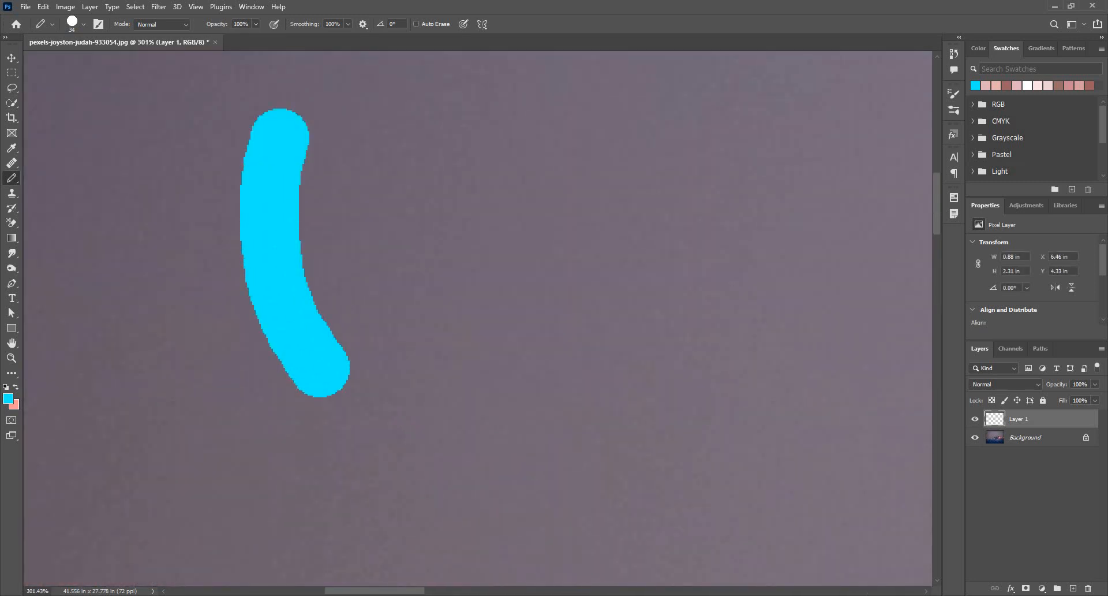
pyautogui.scroll(-3, 358, 302)
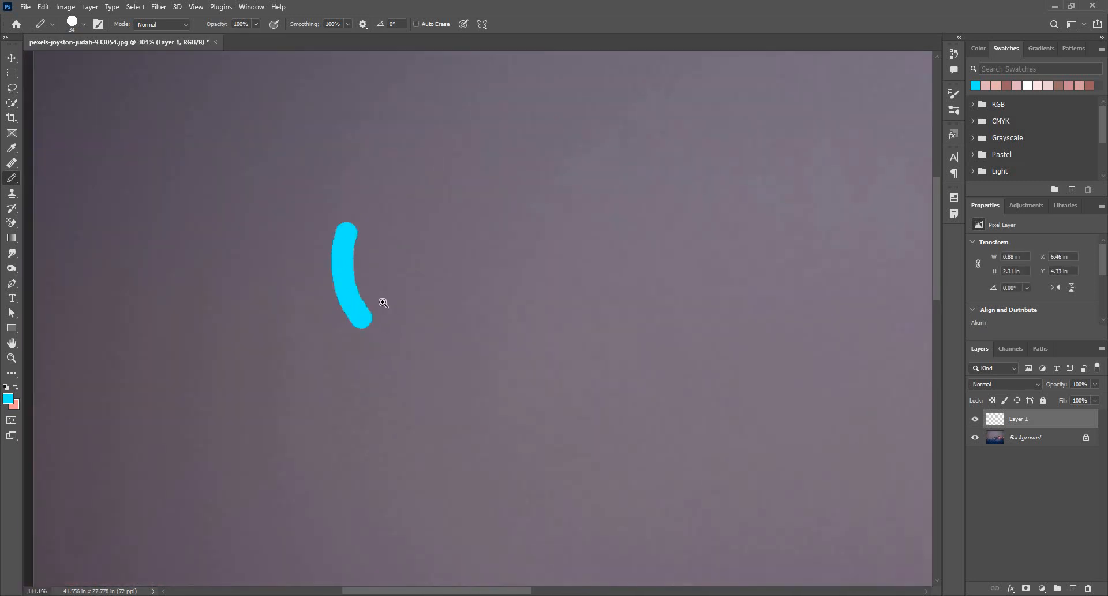
pyautogui.scroll(4, 323, 300)
pyautogui.scroll(-8, 329, 300)
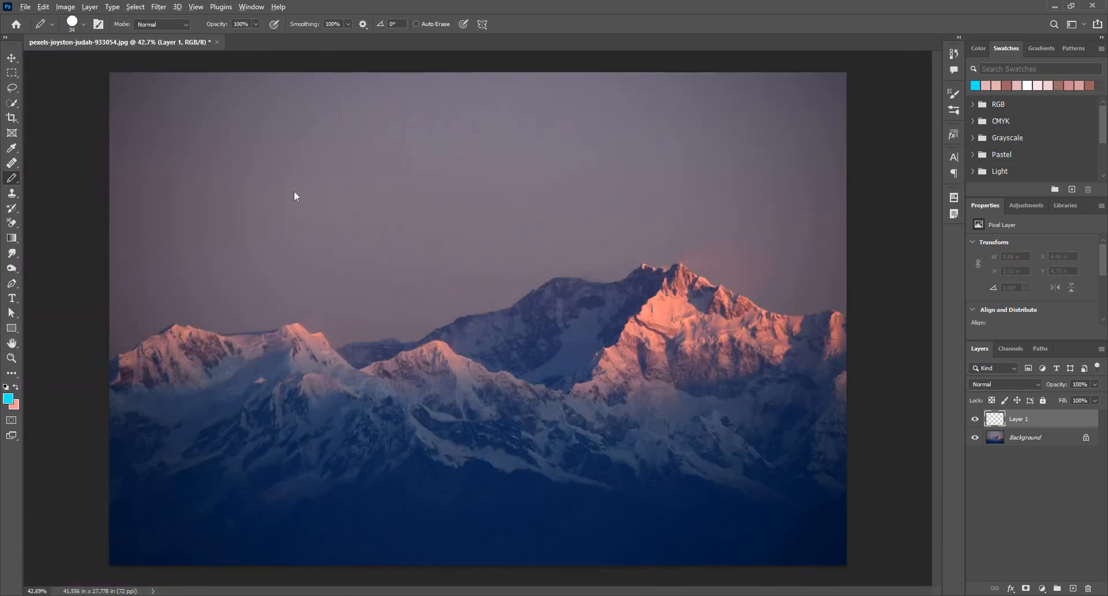
# Step: Handwrite a short cyan word in the upper sky with a 2 px pencil, and delete the layer holding it
pyautogui.moveTo(293, 191); pyautogui.dragTo(291, 185)
pyautogui.scroll(4, 238, 181)
pyautogui.scroll(-2, 240, 237)
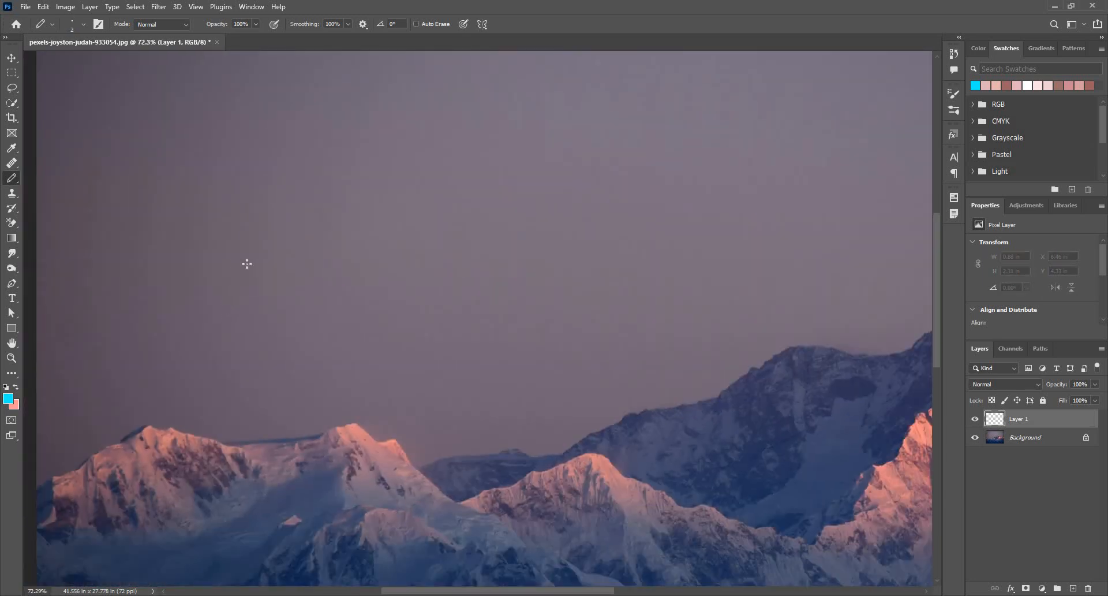
pyautogui.moveTo(262, 110); pyautogui.dragTo(255, 160)
pyautogui.moveTo(262, 109)
pyautogui.mouseDown()
pyautogui.moveTo(287, 151)
pyautogui.moveTo(345, 164)
pyautogui.moveTo(348, 139)
pyautogui.mouseUp()
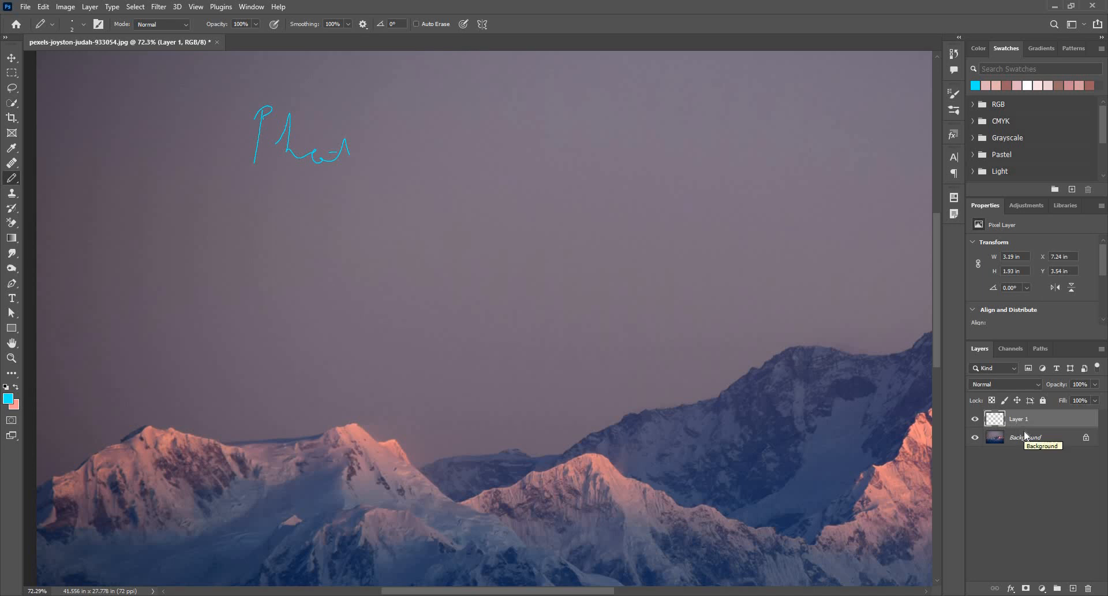
pyautogui.press('Delete')
# Step: Draw two thin curved cyan lines directly on the Background layer, and revert the image to its saved state
pyautogui.moveTo(279, 118); pyautogui.dragTo(319, 220)
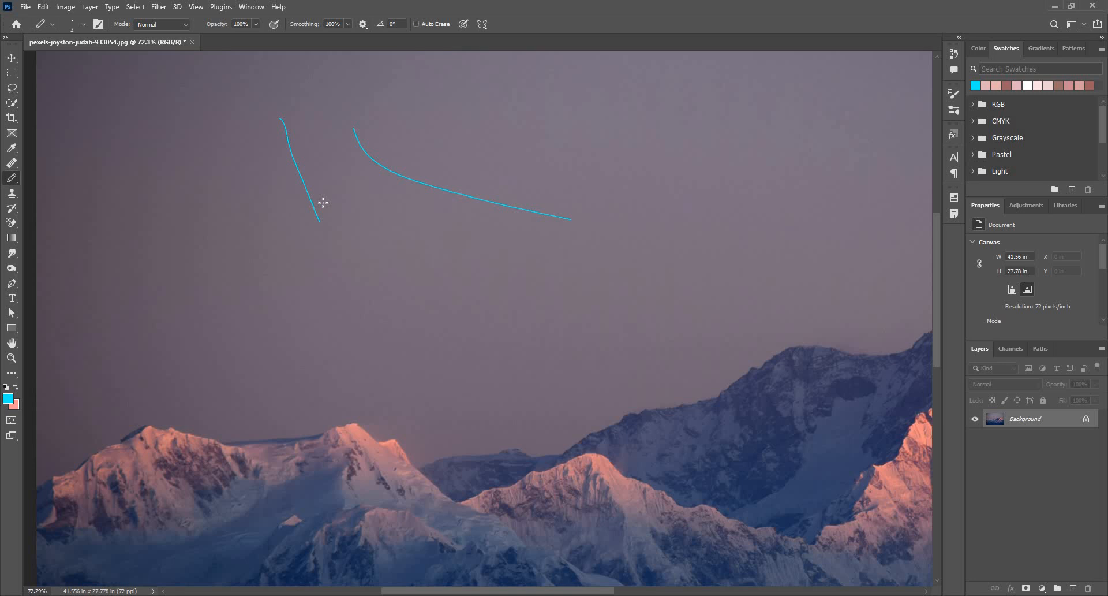
pyautogui.press('F12')
pyautogui.click(120, 169)
# Step: Set the pencil's brush size to 47 px
pyautogui.rightClick(159, 154)
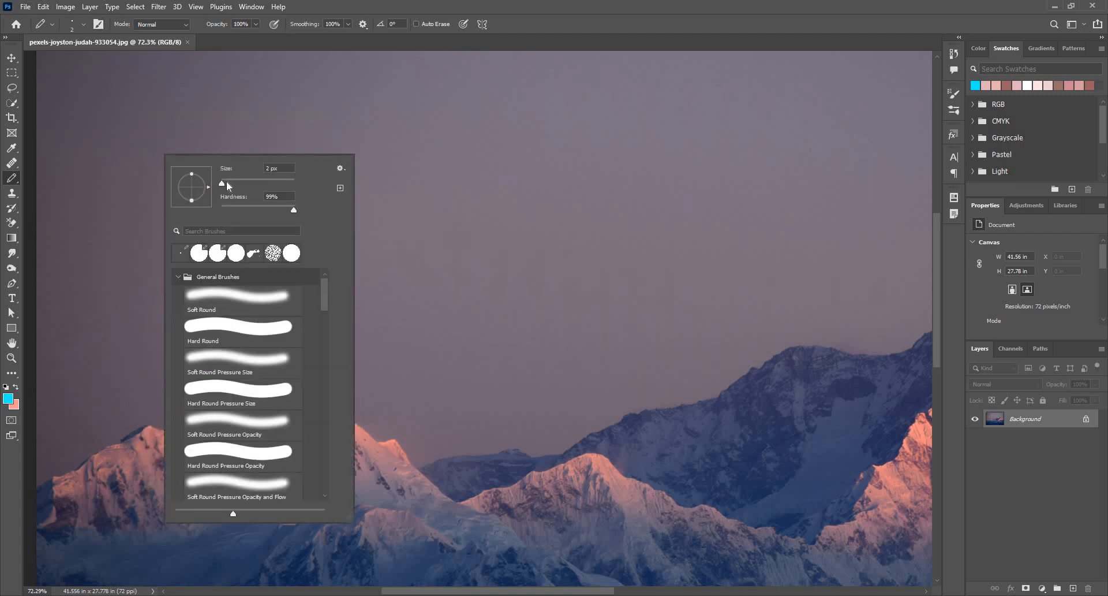
pyautogui.write('47')
pyautogui.press('Return')
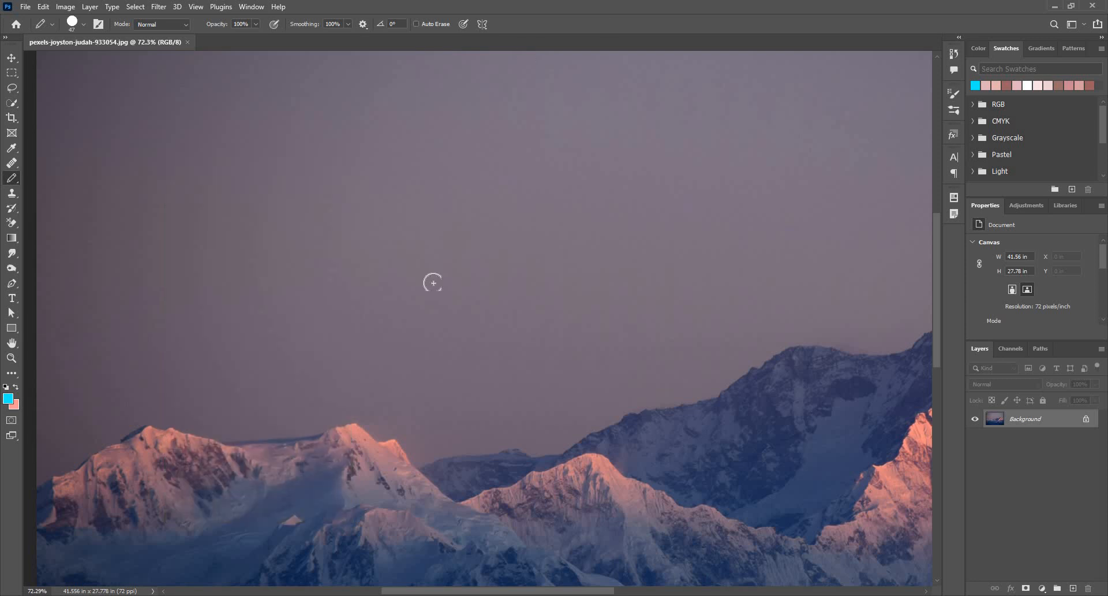
# Step: Enlarge the pencil tip in several increments and shrink it back down to 50 px
pyautogui.press(']')
pyautogui.press(']')
pyautogui.press(']')
pyautogui.press(']')
pyautogui.press(']')
pyautogui.press(']')
pyautogui.press('[')
pyautogui.press('[')
pyautogui.press('[')
pyautogui.press('[')
pyautogui.press('[')
pyautogui.press('[')
pyautogui.press('[')
pyautogui.press('[')
# Step: Lower the pencil's hardness in four increments
pyautogui.rightClick(342, 209)
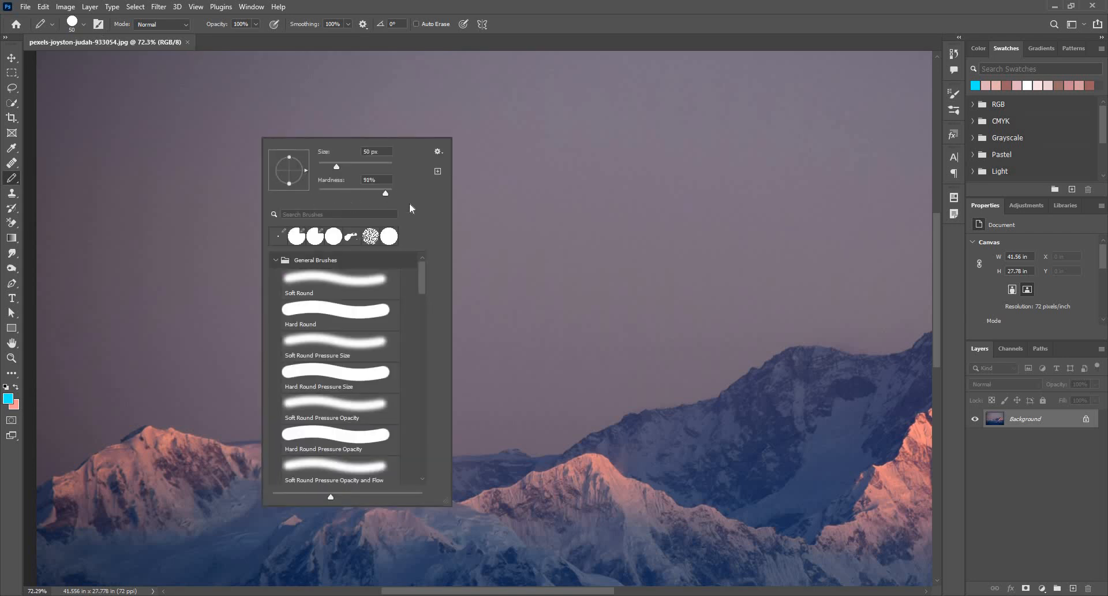
pyautogui.hotkey('shift', '[')
pyautogui.hotkey('shift', '[')
pyautogui.hotkey('shift', '[')
pyautogui.hotkey('shift', '[')
pyautogui.press('Return')
# Step: Draw two thick cyan test strokes on the sky and undo them
pyautogui.moveTo(437, 209)
pyautogui.mouseDown()
pyautogui.moveTo(466, 263)
pyautogui.moveTo(304, 235)
pyautogui.moveTo(381, 243)
pyautogui.mouseUp()
pyautogui.rightClick(305, 235)
pyautogui.moveTo(516, 142); pyautogui.dragTo(564, 191)
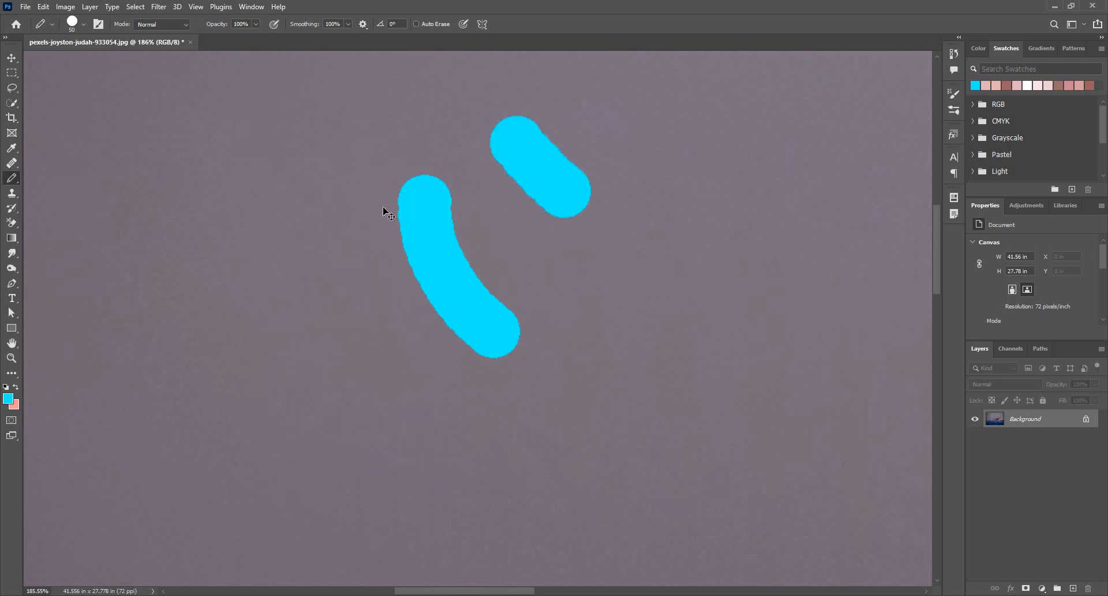
pyautogui.hotkey('ctrl', 'z')
pyautogui.hotkey('ctrl', 'z')
# Step: Set the pencil's hardness to 0%, stamp a single cyan test dot on the sky, and undo it
pyautogui.rightClick(90, 83)
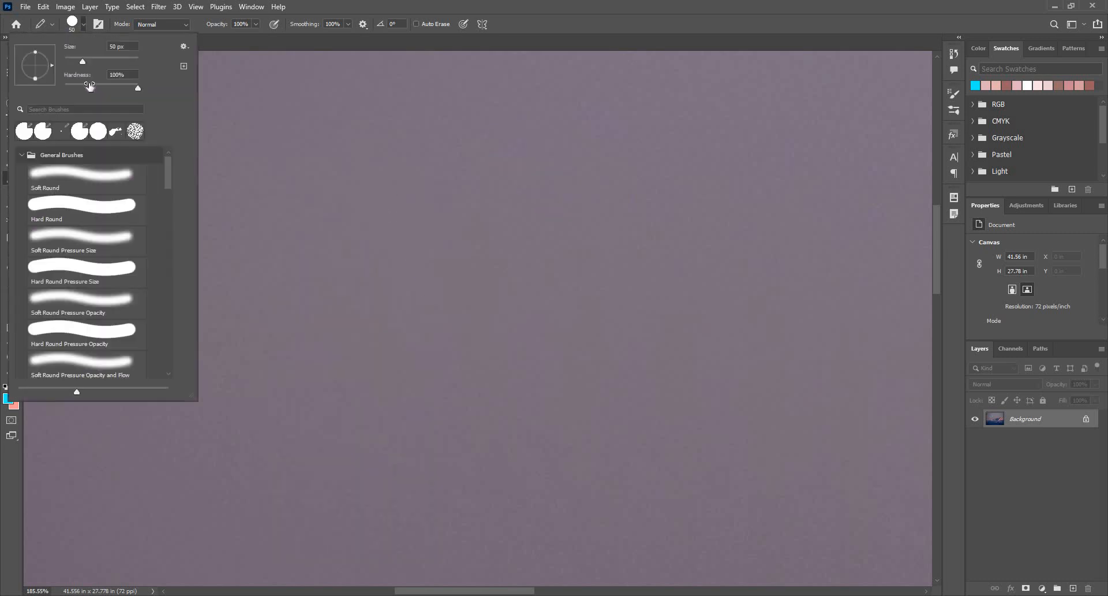
pyautogui.moveTo(137, 88); pyautogui.dragTo(65, 89)
pyautogui.click(403, 182)
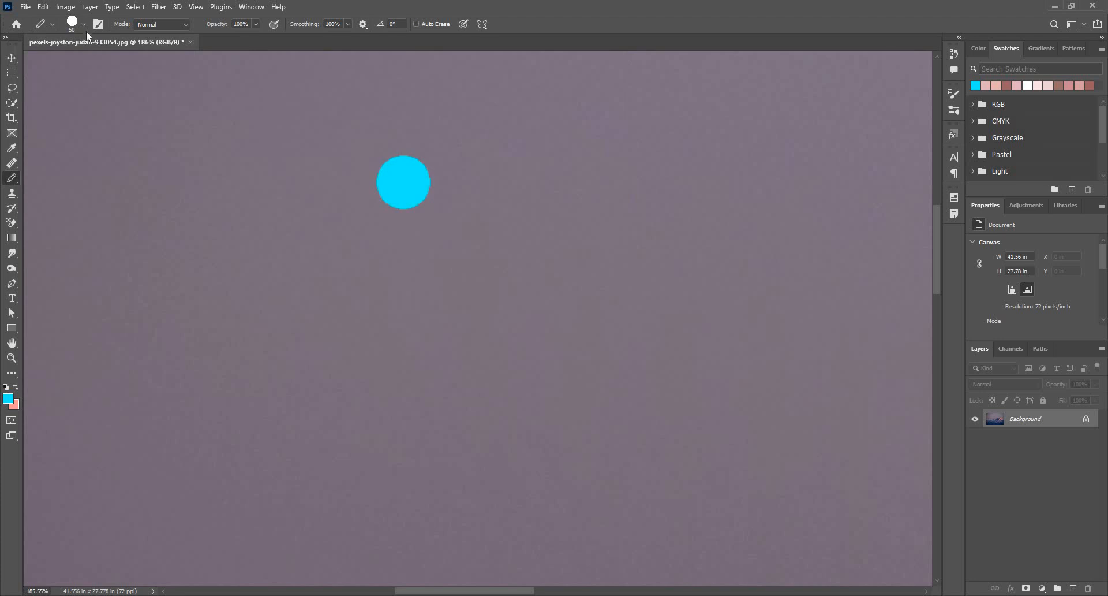
pyautogui.hotkey('ctrl', 'z')
pyautogui.click(84, 25)
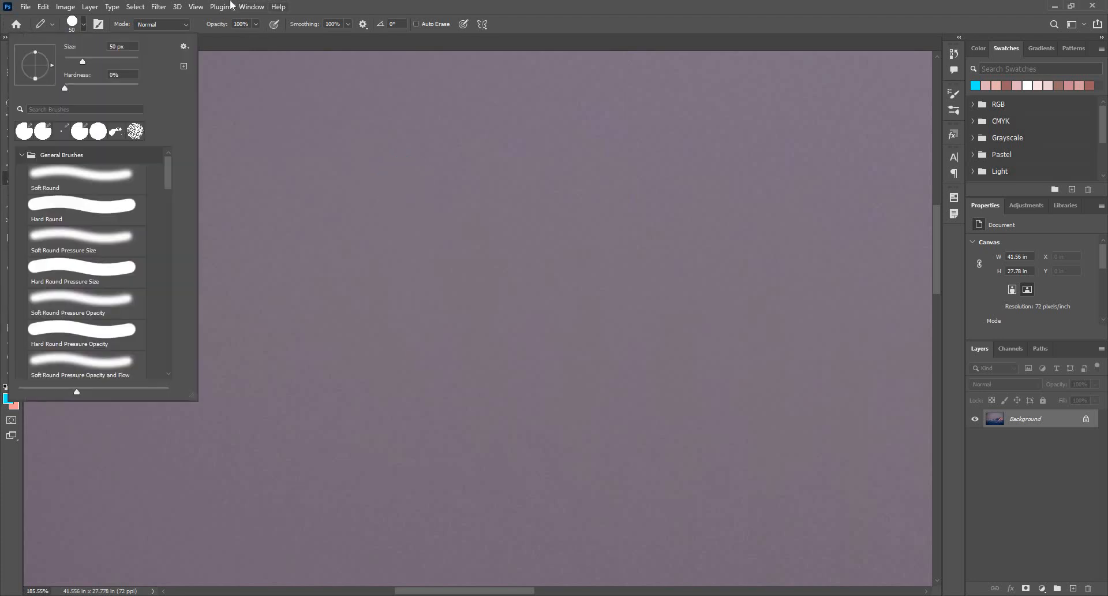
pyautogui.click(278, 7)
pyautogui.click(229, 7)
# Step: Set the pencil's opacity to 22%, draw a straight diagonal test stroke on the sky, and undo it
pyautogui.click(255, 24)
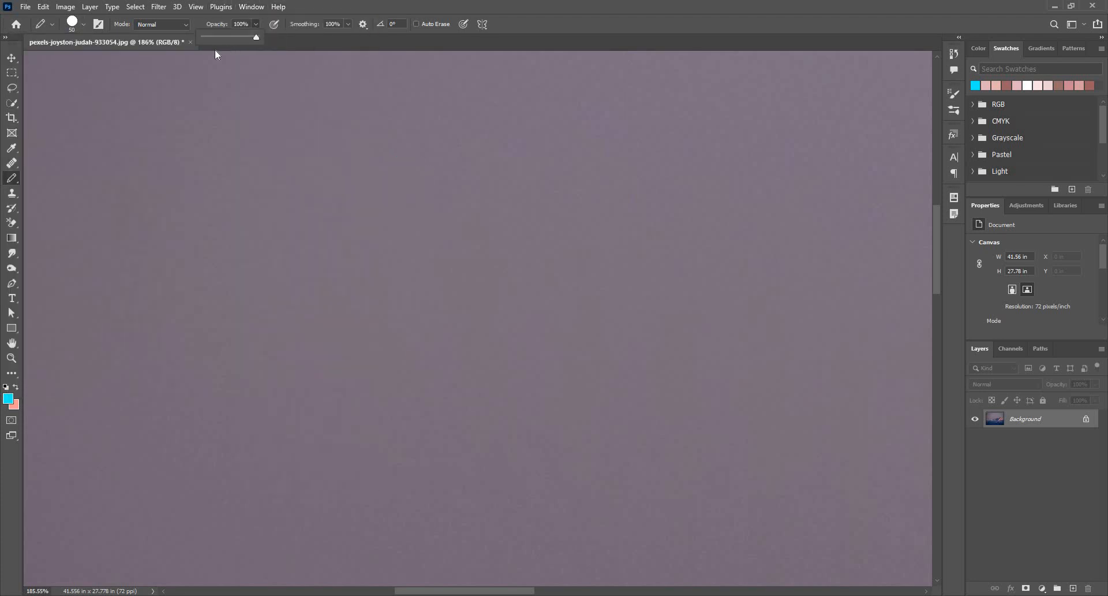
pyautogui.moveTo(257, 37); pyautogui.dragTo(214, 37)
pyautogui.moveTo(232, 120); pyautogui.dragTo(305, 247)
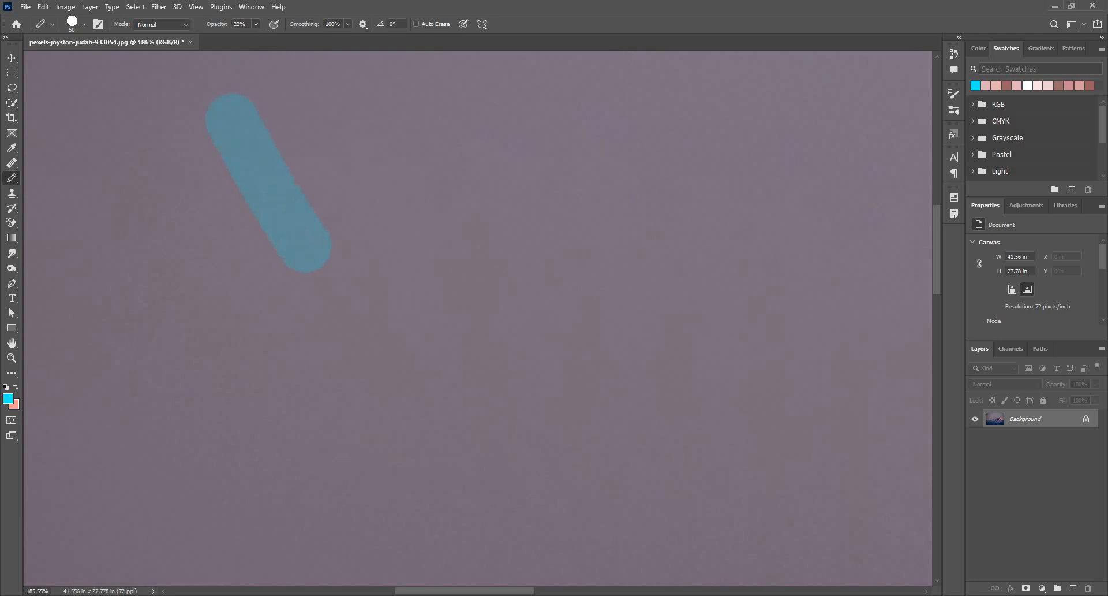
pyautogui.hotkey('ctrl', 'z')
# Step: Reduce the pencil's smoothing sharply and draw a freehand test stroke across the sky
pyautogui.click(348, 25)
pyautogui.moveTo(350, 37); pyautogui.dragTo(294, 37)
pyautogui.moveTo(232, 128)
pyautogui.mouseDown()
pyautogui.moveTo(367, 362)
pyautogui.moveTo(254, 375)
pyautogui.moveTo(419, 444)
pyautogui.moveTo(581, 120)
pyautogui.moveTo(745, 291)
pyautogui.mouseUp()
# Step: Raise the smoothing to 100%, draw long curving strokes across the sky, and undo the smoothing test strokes
pyautogui.click(348, 24)
pyautogui.moveTo(348, 38); pyautogui.dragTo(410, 39)
pyautogui.moveTo(431, 191); pyautogui.dragTo(374, 211)
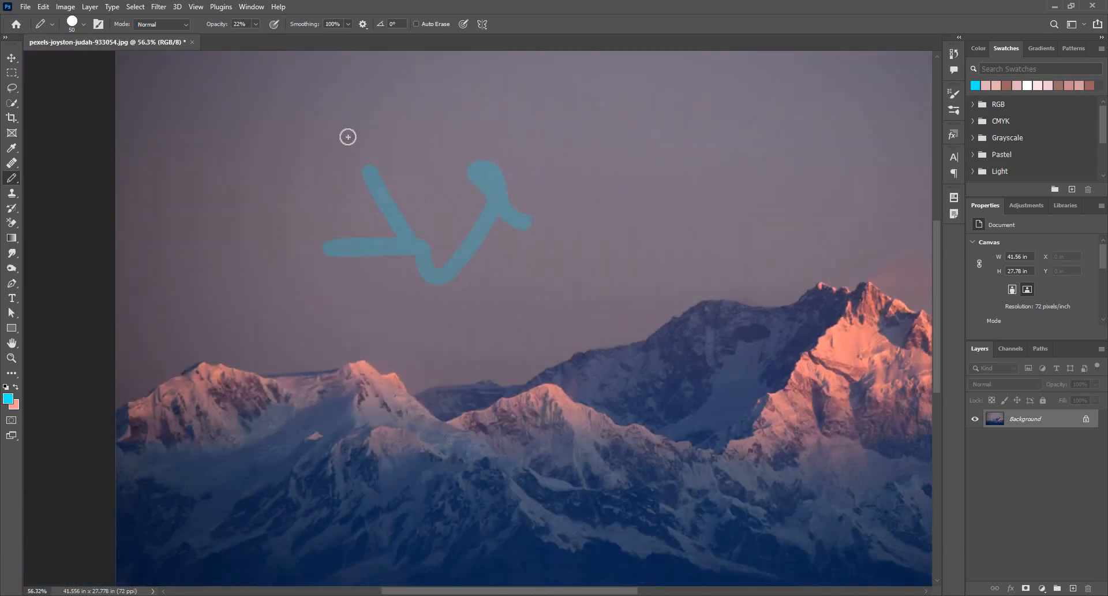
pyautogui.moveTo(260, 93)
pyautogui.mouseDown()
pyautogui.moveTo(542, 121)
pyautogui.moveTo(608, 178)
pyautogui.moveTo(520, 332)
pyautogui.mouseUp()
pyautogui.moveTo(367, 338)
pyautogui.mouseDown()
pyautogui.moveTo(225, 190)
pyautogui.moveTo(170, 319)
pyautogui.mouseUp()
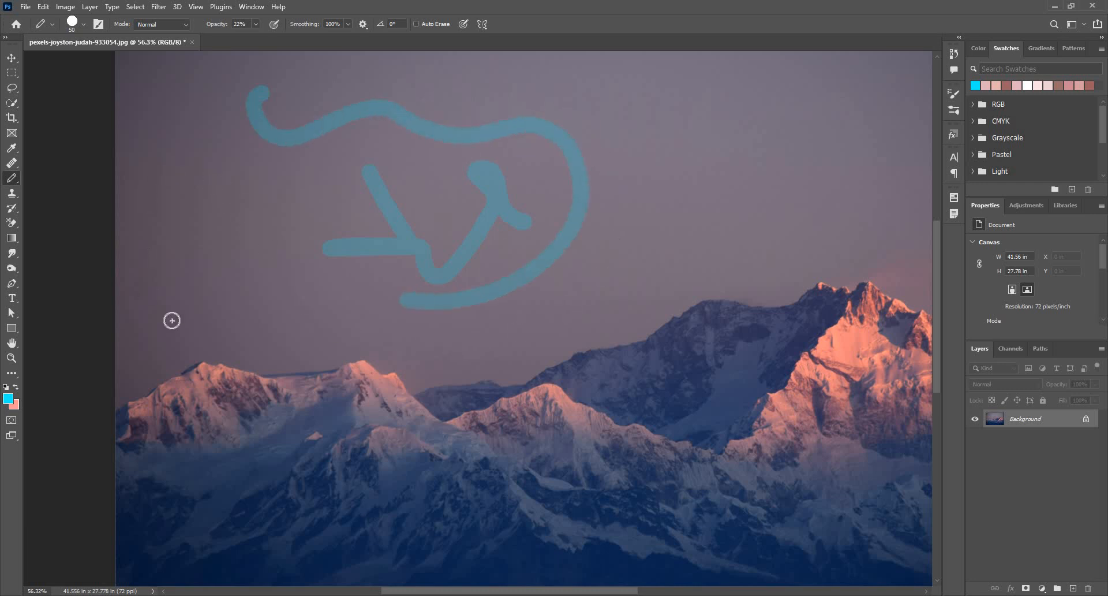
pyautogui.hotkey('ctrl', 'z')
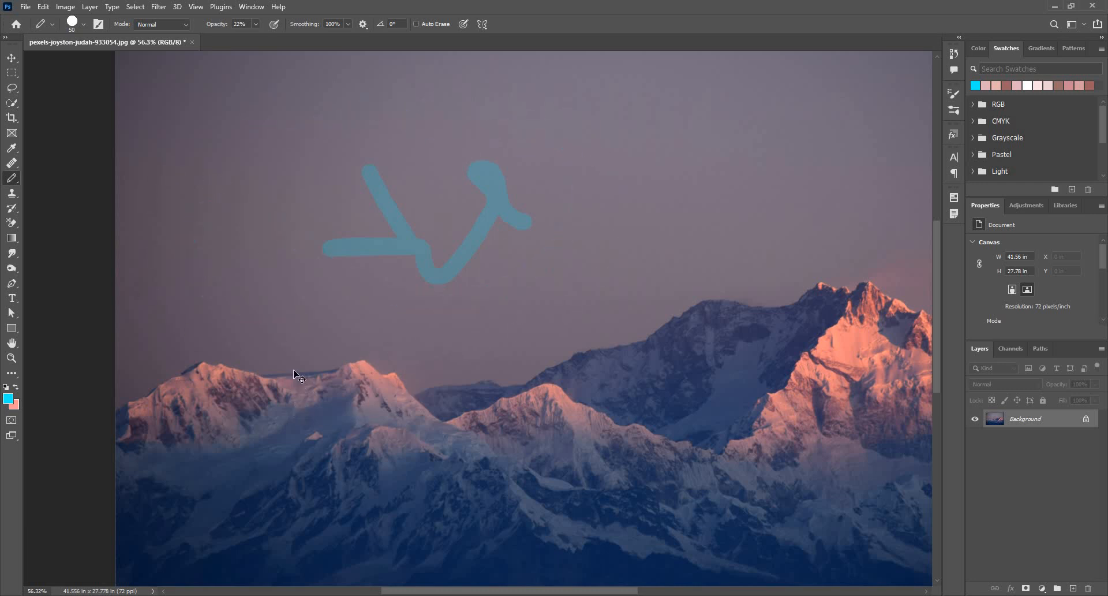
pyautogui.hotkey('ctrl', 'z')
# Step: Turn on Auto Erase, draw overlapping cyan diagonal strokes in the upper sky, and undo them
pyautogui.scroll(4, 369, 88)
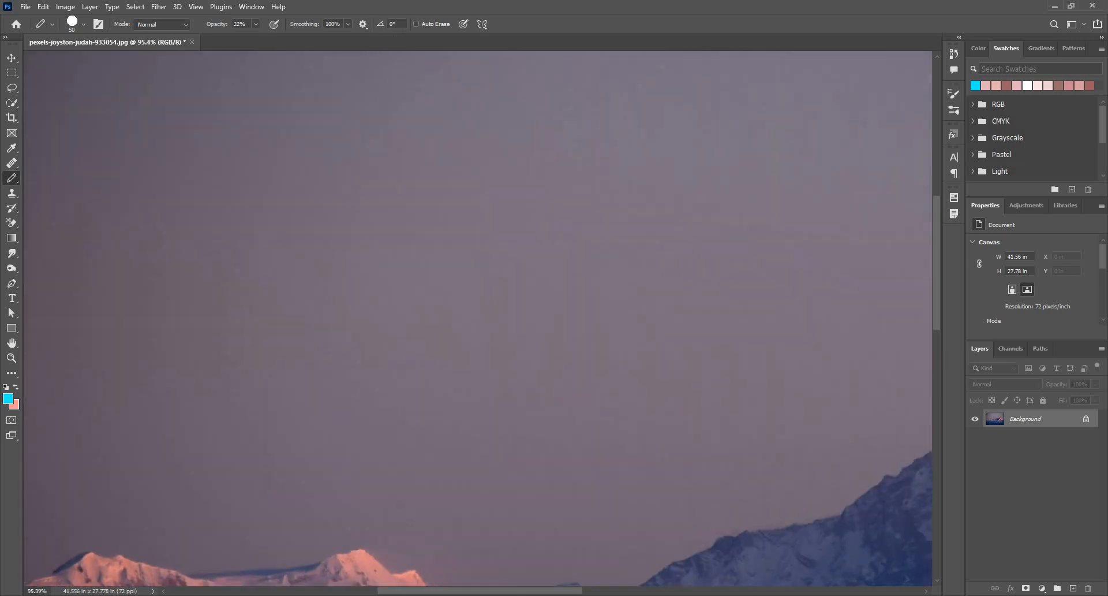
pyautogui.click(398, 25)
pyautogui.click(416, 23)
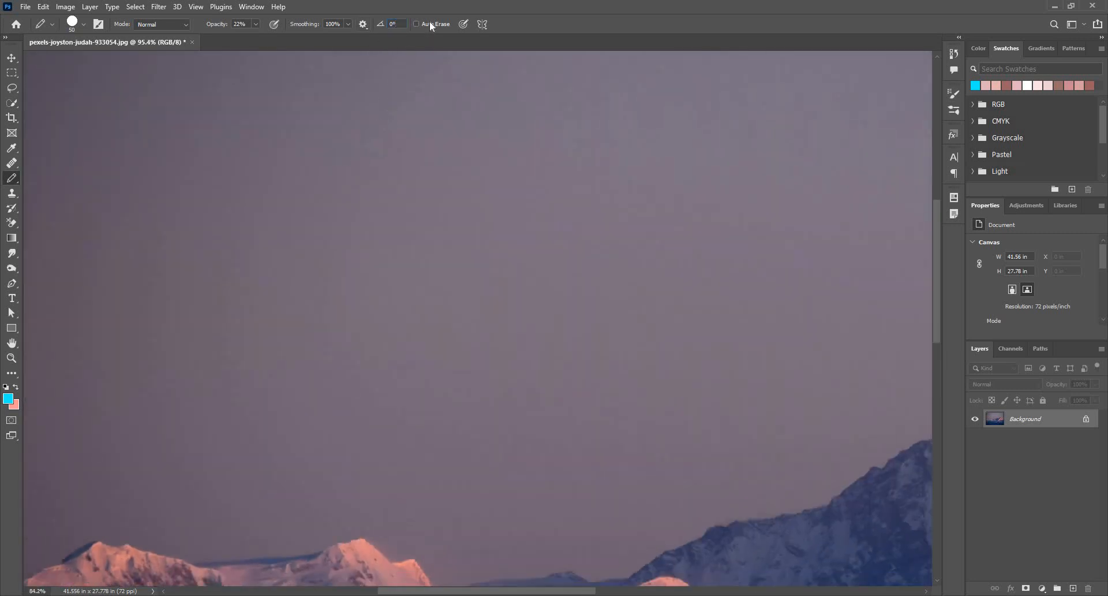
pyautogui.scroll(-4, 497, 250)
pyautogui.moveTo(272, 98)
pyautogui.mouseDown()
pyautogui.moveTo(325, 145)
pyautogui.moveTo(249, 88)
pyautogui.moveTo(347, 154)
pyautogui.mouseUp()
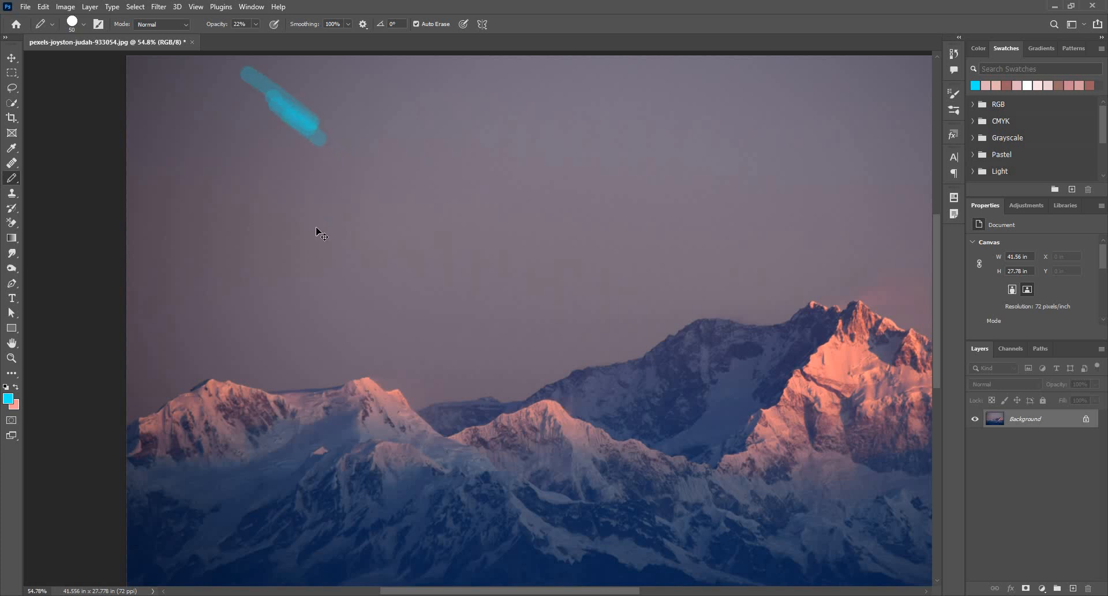
pyautogui.hotkey('ctrl', 'z')
pyautogui.hotkey('ctrl', 'z')
pyautogui.hotkey('ctrl', 'z')
pyautogui.scroll(-1, 346, 106)
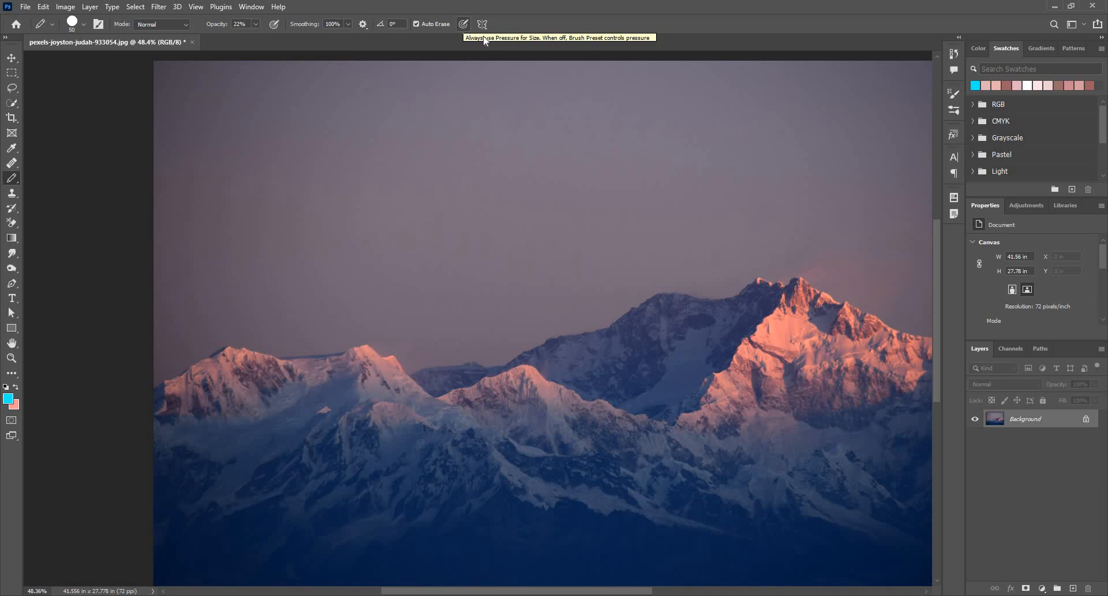
# Step: Add a new layer and place a vertical paint symmetry axis at the centre of the image
pyautogui.click(1075, 588)
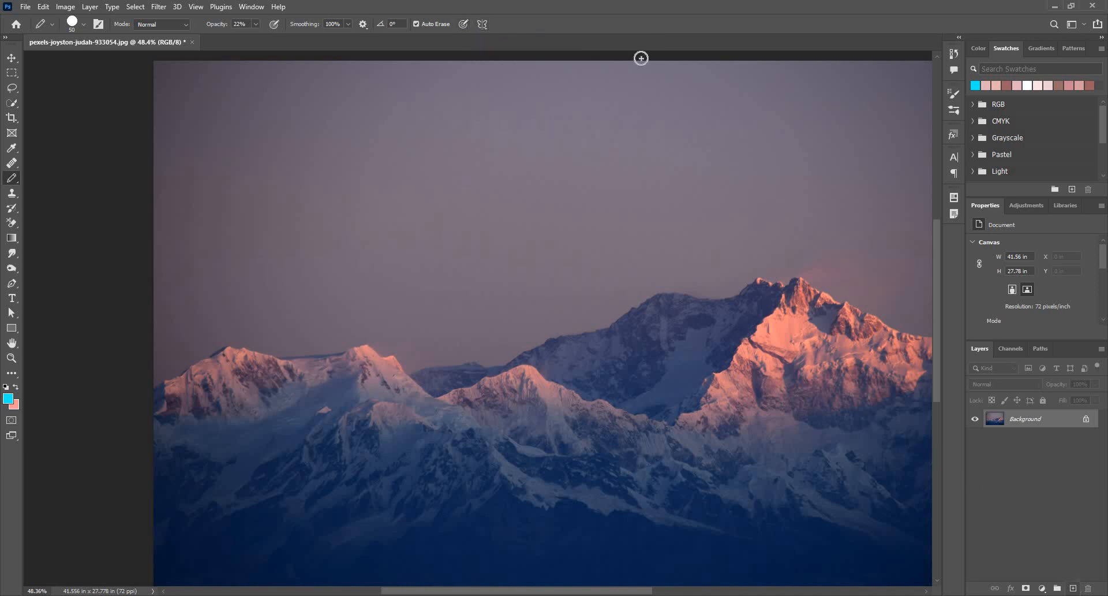
pyautogui.click(481, 24)
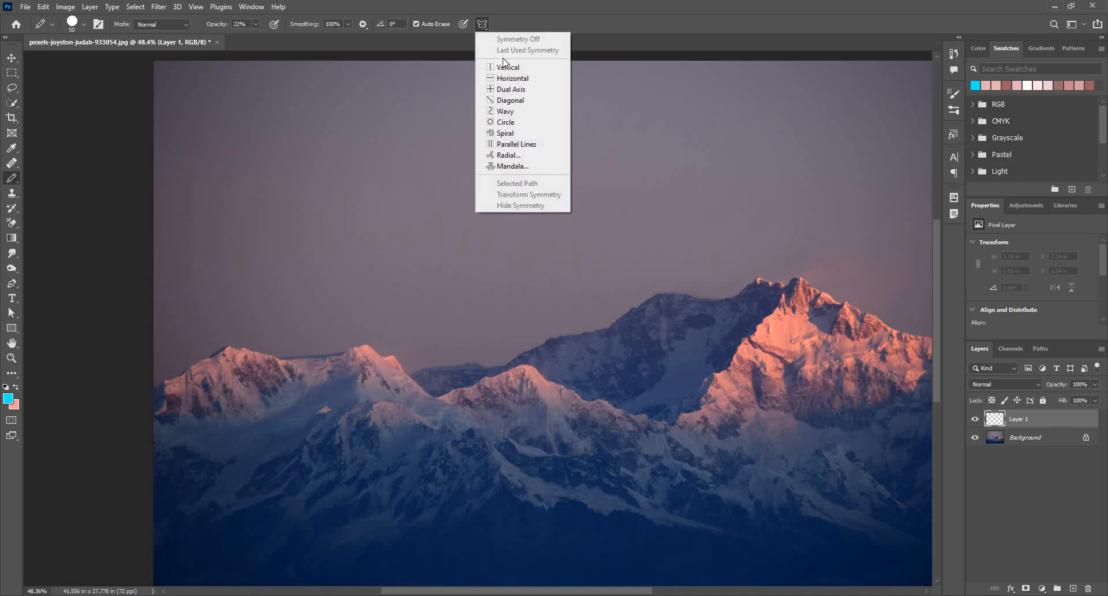
pyautogui.click(508, 67)
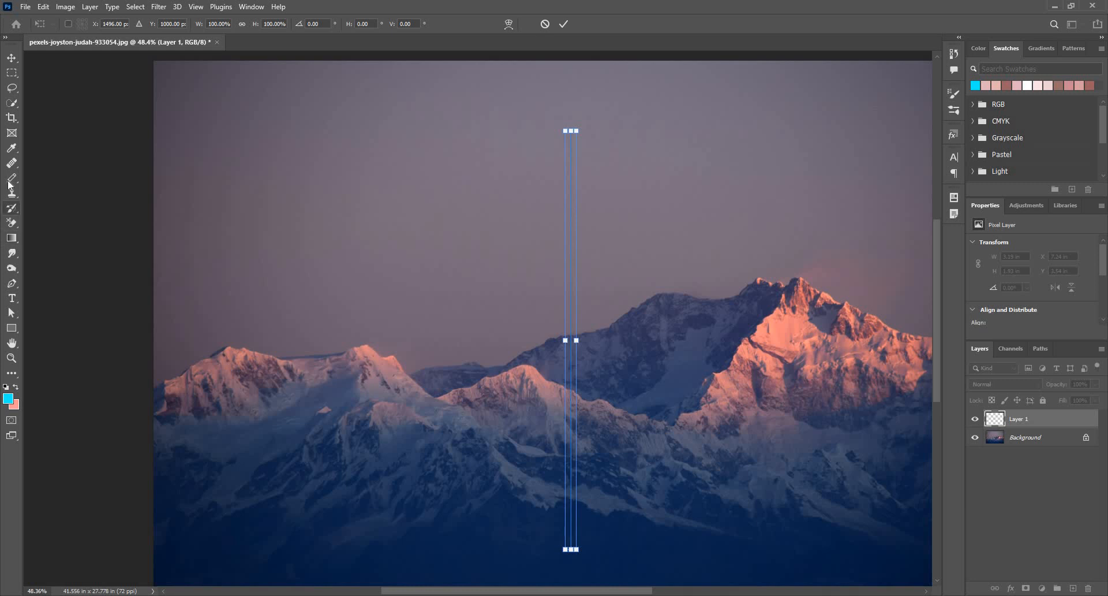
pyautogui.press('Return')
# Step: Draw a mirrored curling outline around the symmetry axis with a 17 px pencil, and undo it
pyautogui.moveTo(459, 203)
pyautogui.mouseDown()
pyautogui.moveTo(473, 163)
pyautogui.moveTo(444, 143)
pyautogui.moveTo(376, 180)
pyautogui.mouseUp()
pyautogui.moveTo(478, 159)
pyautogui.mouseDown()
pyautogui.moveTo(495, 237)
pyautogui.moveTo(566, 193)
pyautogui.moveTo(594, 245)
pyautogui.moveTo(549, 323)
pyautogui.moveTo(582, 384)
pyautogui.moveTo(556, 497)
pyautogui.moveTo(572, 507)
pyautogui.moveTo(550, 532)
pyautogui.moveTo(458, 270)
pyautogui.moveTo(389, 248)
pyautogui.moveTo(338, 205)
pyautogui.moveTo(380, 131)
pyautogui.moveTo(458, 126)
pyautogui.moveTo(487, 156)
pyautogui.moveTo(430, 160)
pyautogui.moveTo(462, 177)
pyautogui.mouseUp()
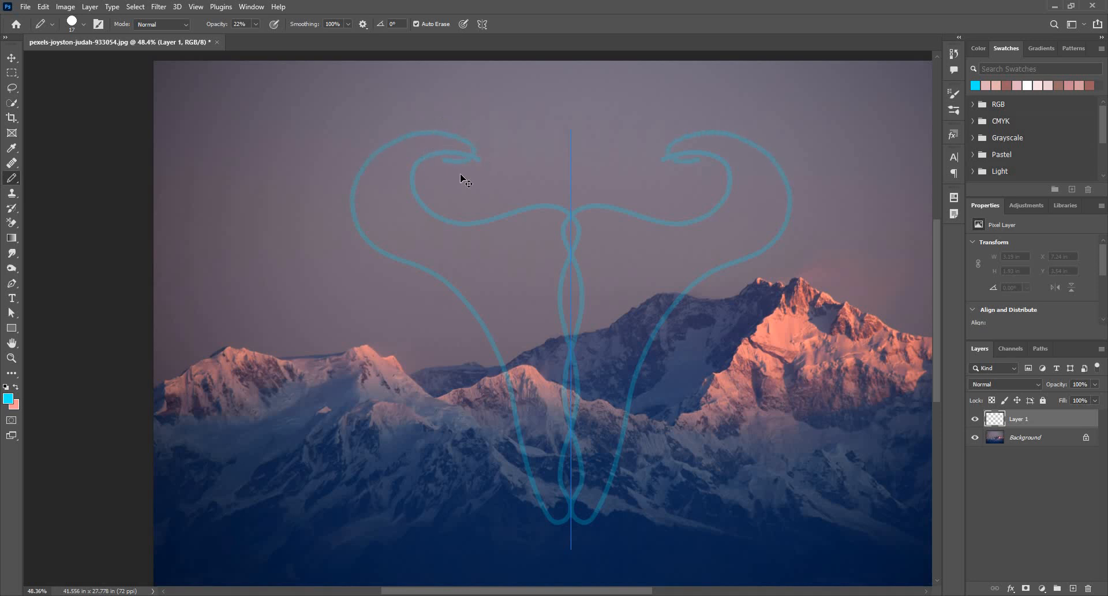
pyautogui.hotkey('ctrl', 'z')
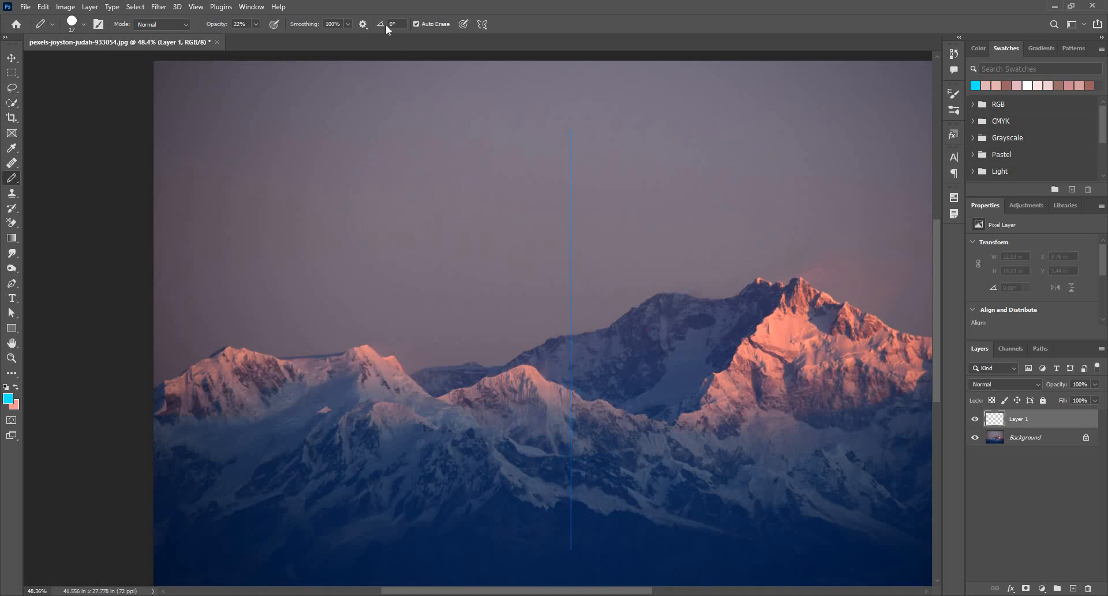
# Step: Turn paint symmetry off and delete the empty Layer 1
pyautogui.click(484, 25)
pyautogui.click(492, 40)
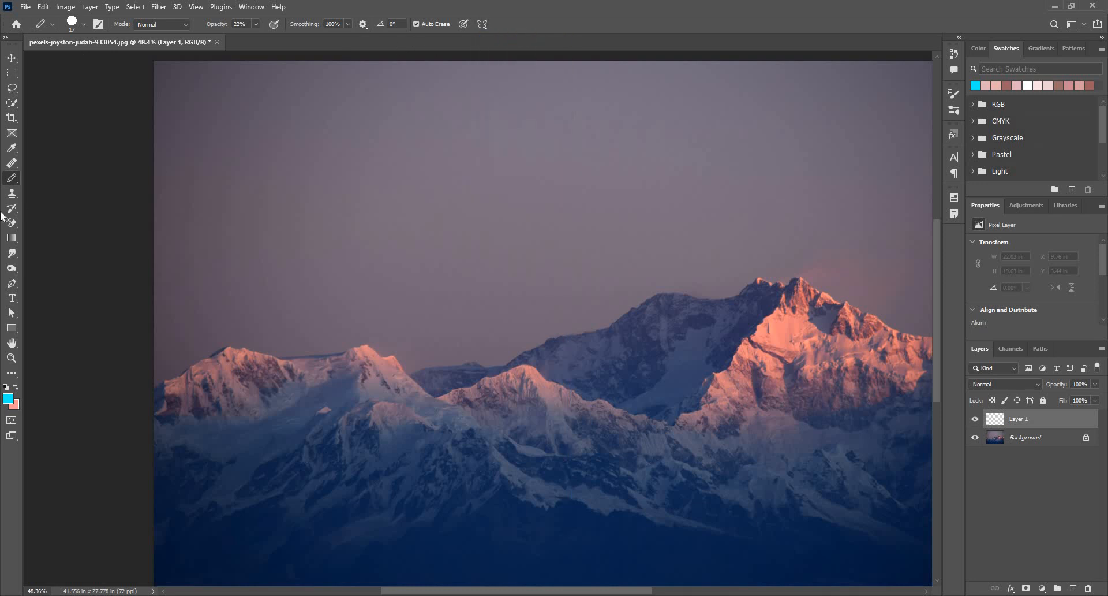
pyautogui.press('Delete')
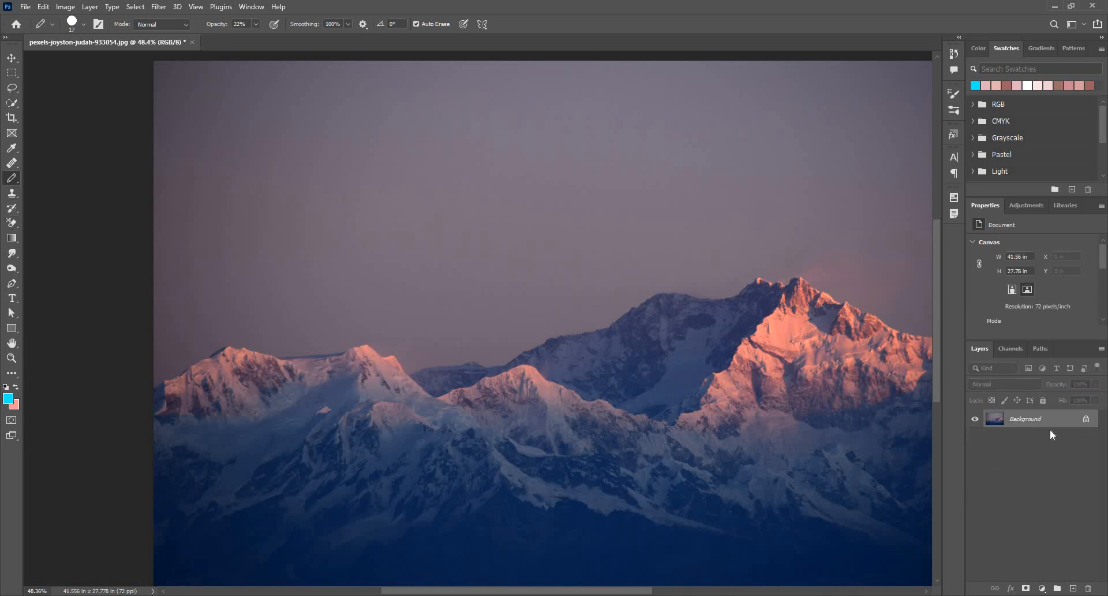
# Step: Duplicate the Background layer and hide the original
pyautogui.moveTo(1058, 420); pyautogui.dragTo(1071, 586)
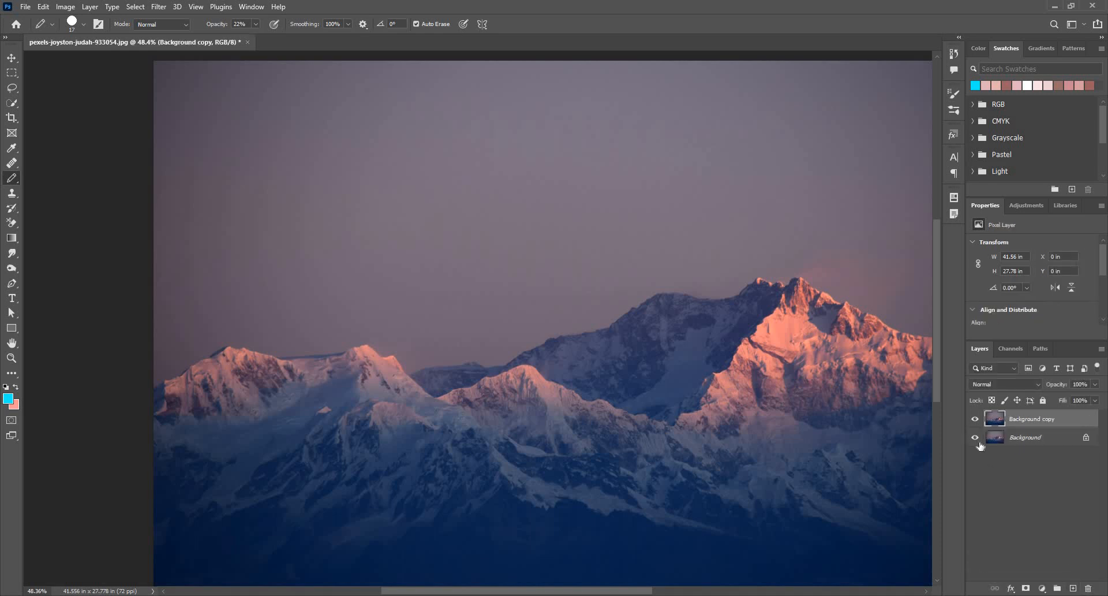
pyautogui.click(976, 437)
# Step: With the Eraser Tool, erase a soft-edged zigzag band in the upper-left sky using a Soft Round 122 px brush
pyautogui.click(17, 230)
pyautogui.rightClick(15, 225)
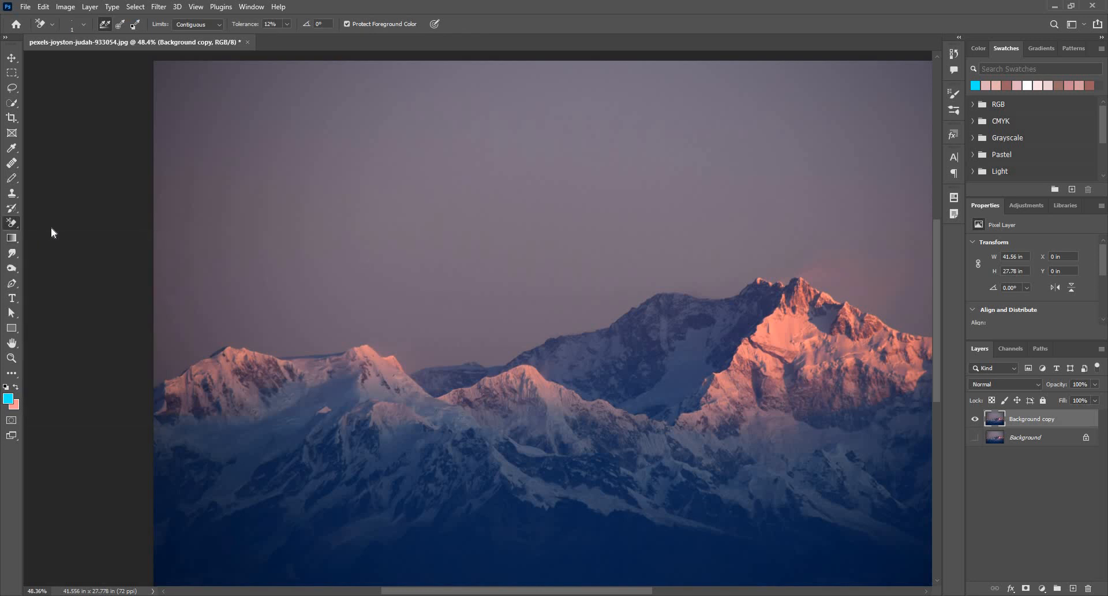
pyautogui.click(51, 223)
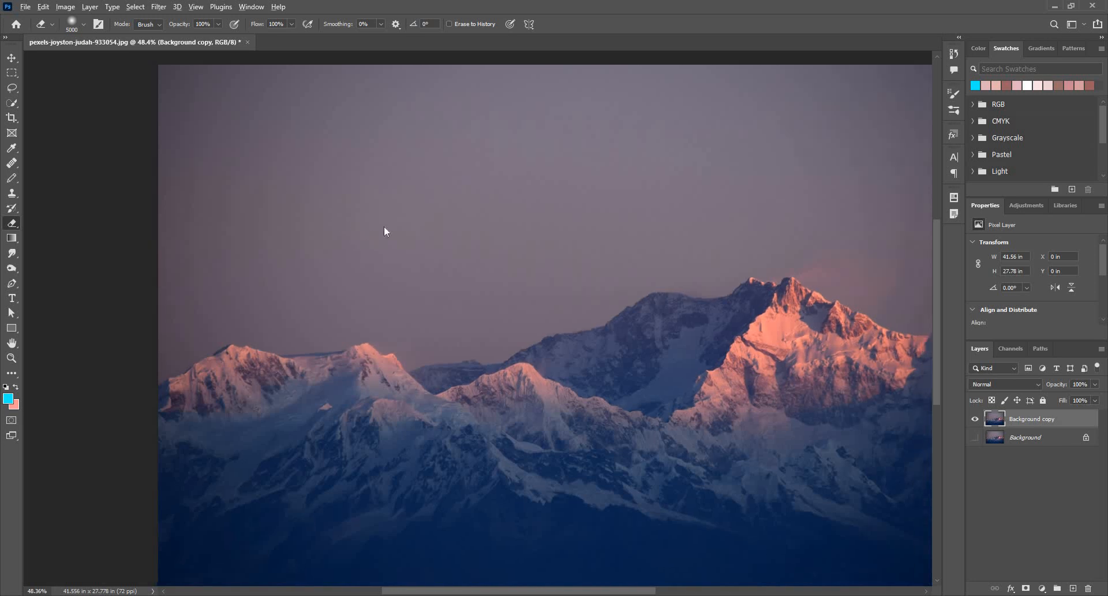
pyautogui.scroll(-1, 383, 226)
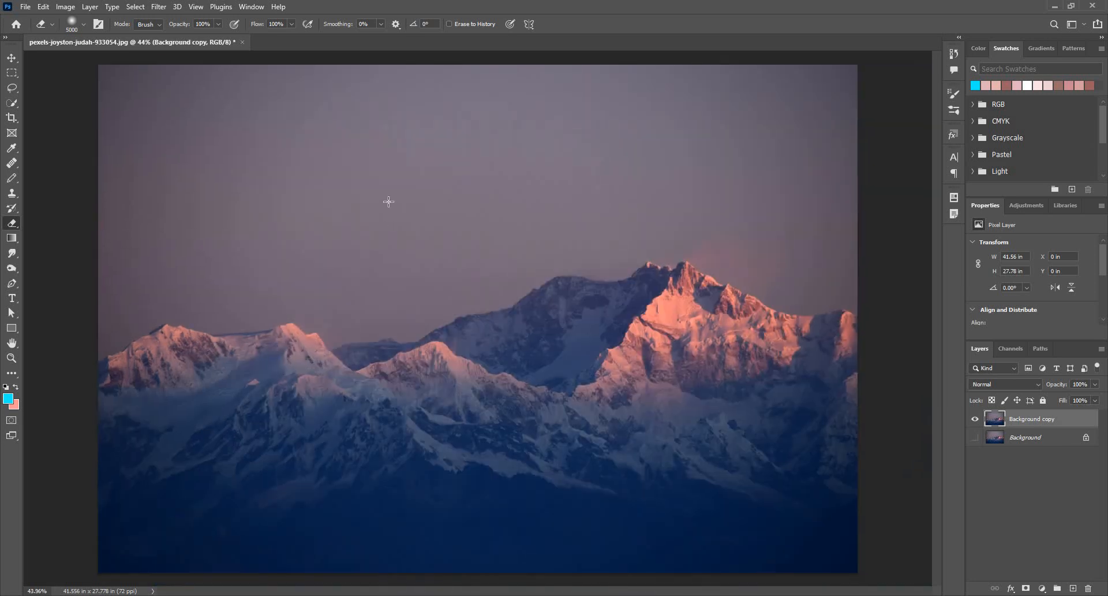
pyautogui.click(85, 26)
pyautogui.rightClick(200, 110)
pyautogui.click(278, 136)
pyautogui.click(490, 2)
pyautogui.moveTo(237, 133); pyautogui.dragTo(164, 109)
pyautogui.moveTo(122, 80)
pyautogui.mouseDown()
pyautogui.moveTo(361, 92)
pyautogui.moveTo(270, 122)
pyautogui.moveTo(163, 127)
pyautogui.moveTo(160, 151)
pyautogui.moveTo(241, 165)
pyautogui.mouseUp()
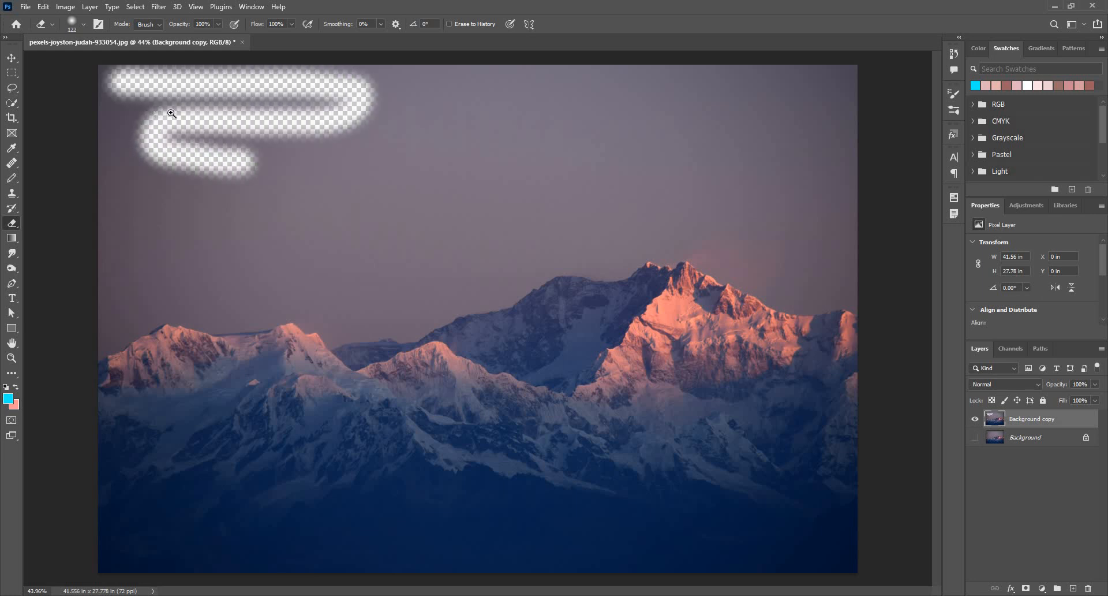
# Step: Raise the eraser hardness to 100% and erase a hard-edged winding curve and a short diagonal stroke in the sky
pyautogui.scroll(1, 209, 167)
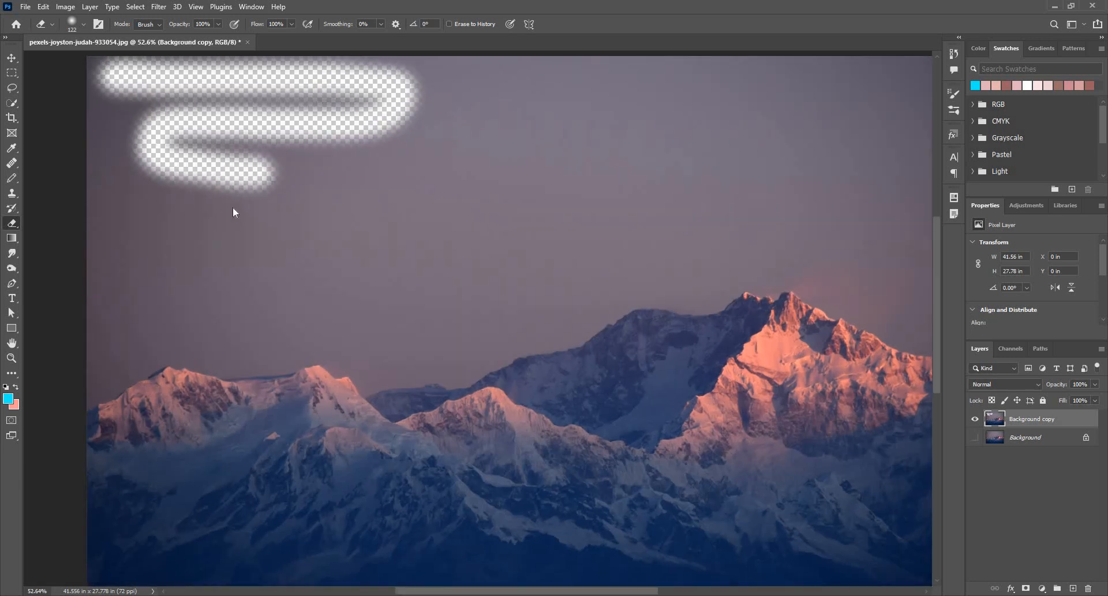
pyautogui.rightClick(234, 206)
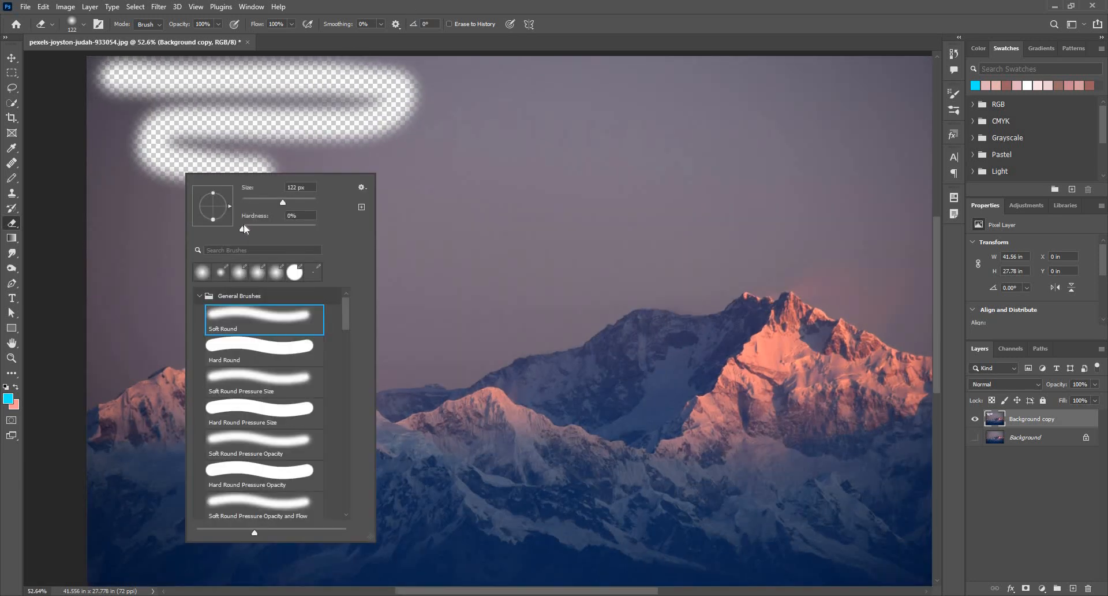
pyautogui.moveTo(295, 238); pyautogui.dragTo(328, 247)
pyautogui.click(578, 5)
pyautogui.moveTo(498, 101)
pyautogui.mouseDown()
pyautogui.moveTo(491, 199)
pyautogui.moveTo(606, 150)
pyautogui.moveTo(649, 225)
pyautogui.mouseUp()
pyautogui.moveTo(631, 80); pyautogui.dragTo(622, 85)
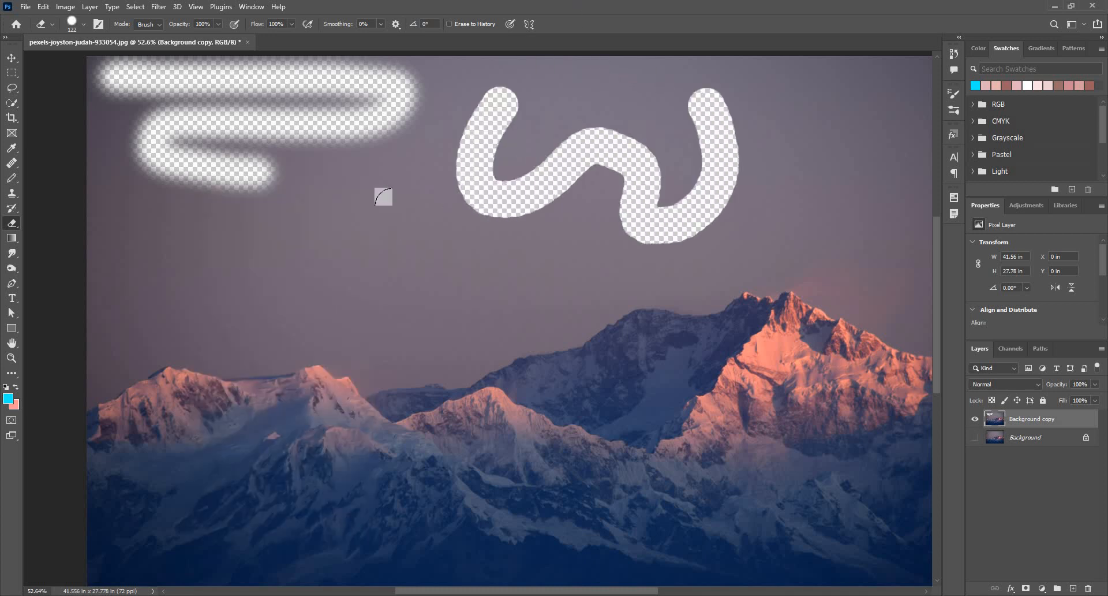
pyautogui.moveTo(343, 239); pyautogui.dragTo(389, 268)
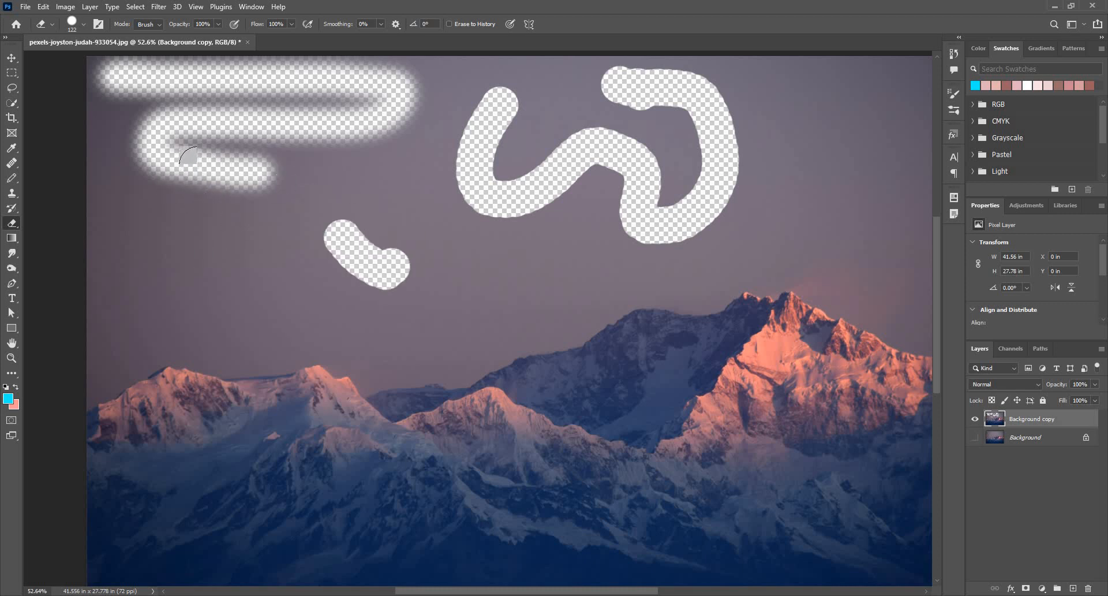
# Step: Switch the eraser mode to Pencil and erase a curved, mostly horizontal stroke in the sky below the soft zigzag
pyautogui.click(149, 26)
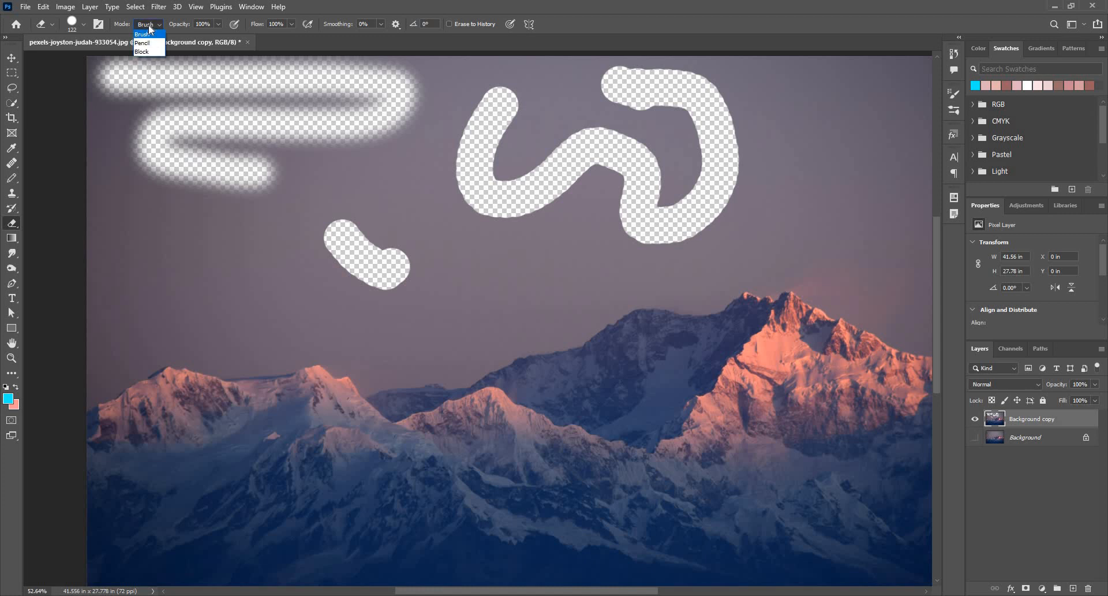
pyautogui.click(148, 24)
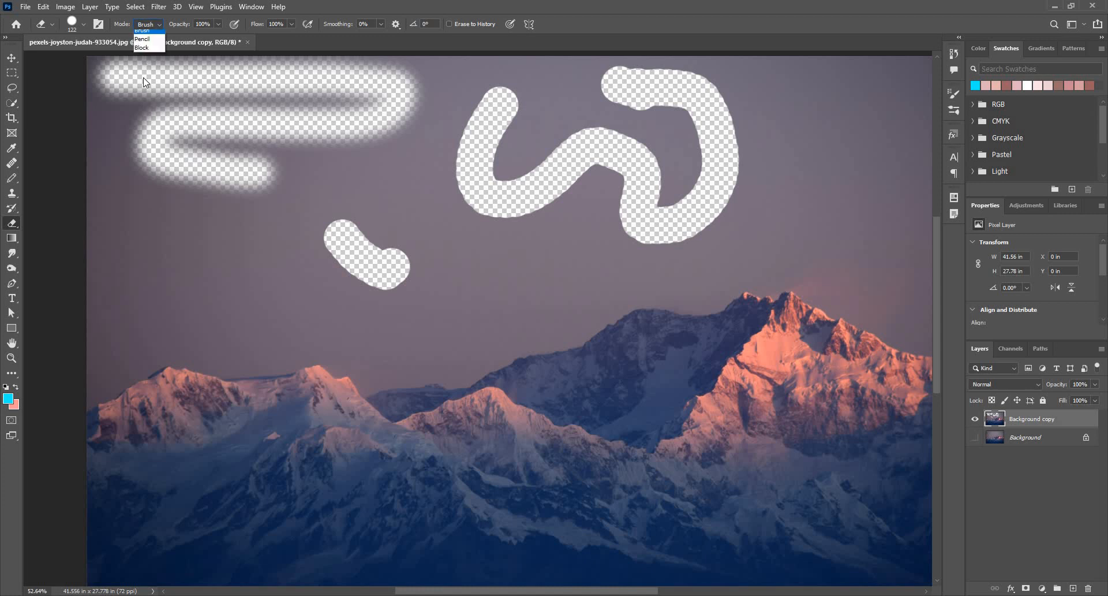
pyautogui.press('Down')
pyautogui.press('Down')
pyautogui.press('Escape')
pyautogui.click(149, 24)
pyautogui.click(151, 43)
pyautogui.moveTo(131, 224); pyautogui.dragTo(284, 249)
# Step: Switch the eraser mode to Block and erase thin angular lines in the sky above the left peaks
pyautogui.click(150, 25)
pyautogui.click(151, 51)
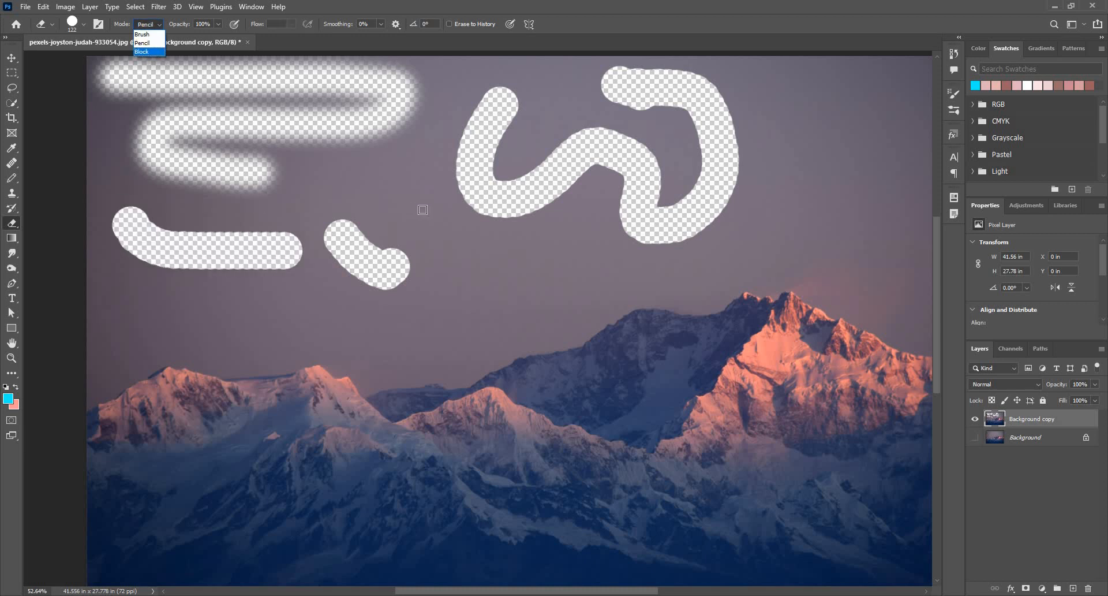
pyautogui.moveTo(422, 209); pyautogui.dragTo(470, 289)
pyautogui.moveTo(286, 308)
pyautogui.mouseDown()
pyautogui.moveTo(407, 350)
pyautogui.moveTo(398, 362)
pyautogui.moveTo(428, 348)
pyautogui.mouseUp()
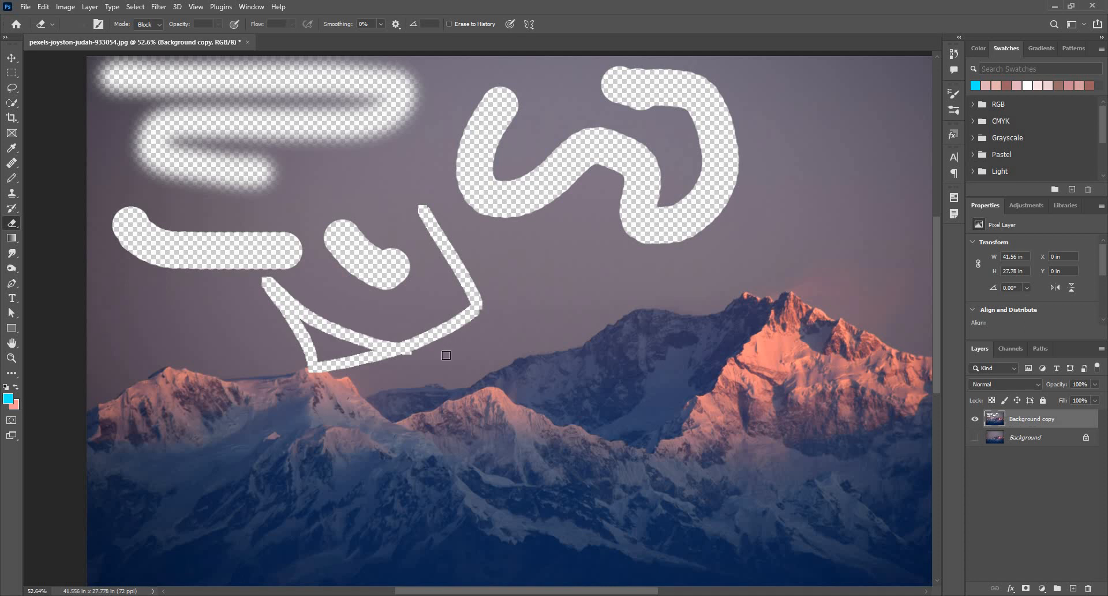
# Step: Return the eraser mode to Brush, enlarge the brush to about 555 px and erase the upper-left sky area
pyautogui.click(147, 29)
pyautogui.click(147, 35)
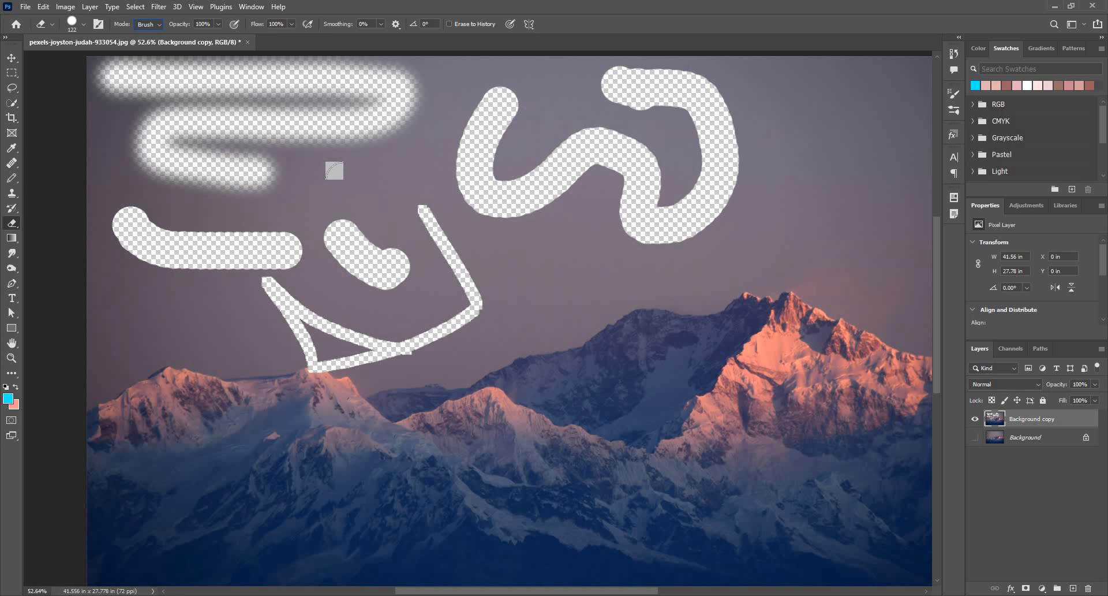
pyautogui.rightClick(434, 208)
pyautogui.press('Escape')
pyautogui.moveTo(338, 212); pyautogui.dragTo(405, 211)
pyautogui.moveTo(414, 165)
pyautogui.mouseDown()
pyautogui.moveTo(291, 170)
pyautogui.moveTo(179, 121)
pyautogui.moveTo(450, 123)
pyautogui.mouseUp()
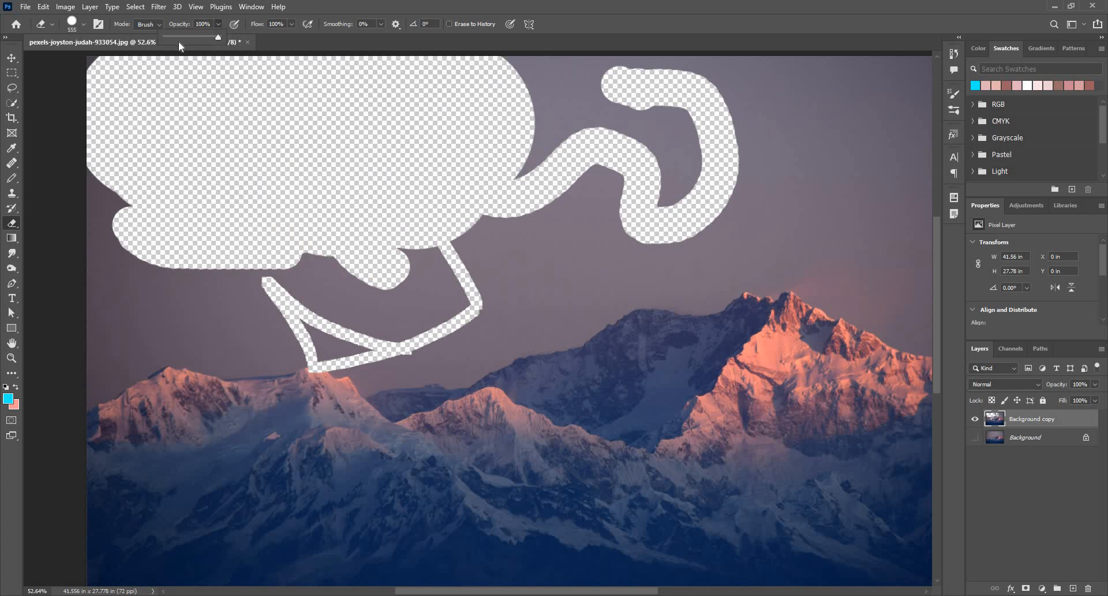
# Step: Lower the eraser opacity to 25% and dab overlapping semi-transparent circles in the upper-right sky
pyautogui.moveTo(218, 37); pyautogui.dragTo(179, 37)
pyautogui.click(821, 140)
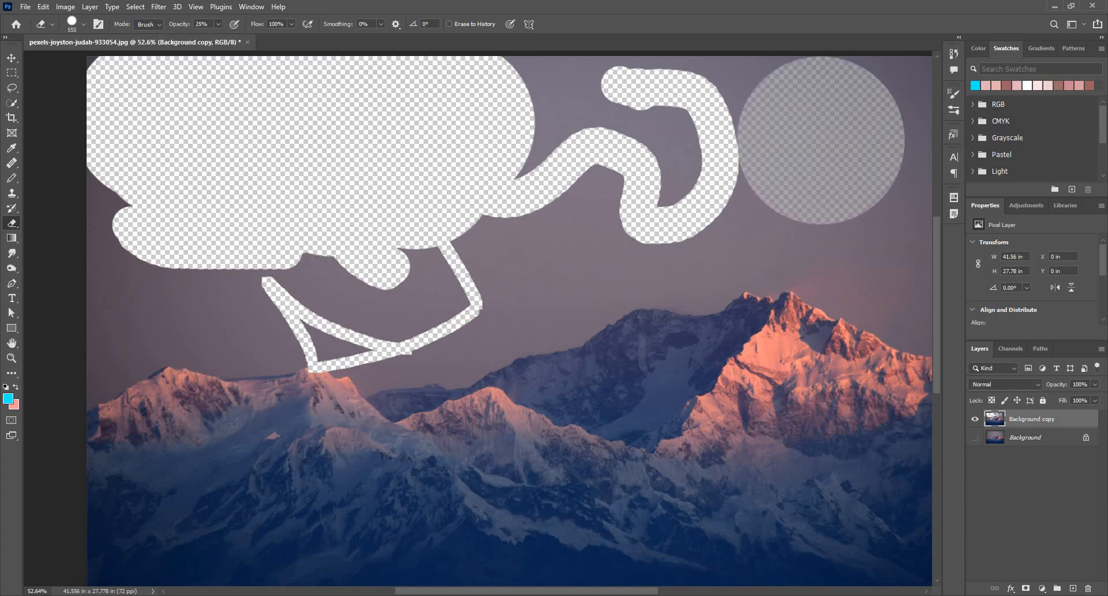
pyautogui.click(828, 188)
pyautogui.click(807, 164)
pyautogui.click(808, 160)
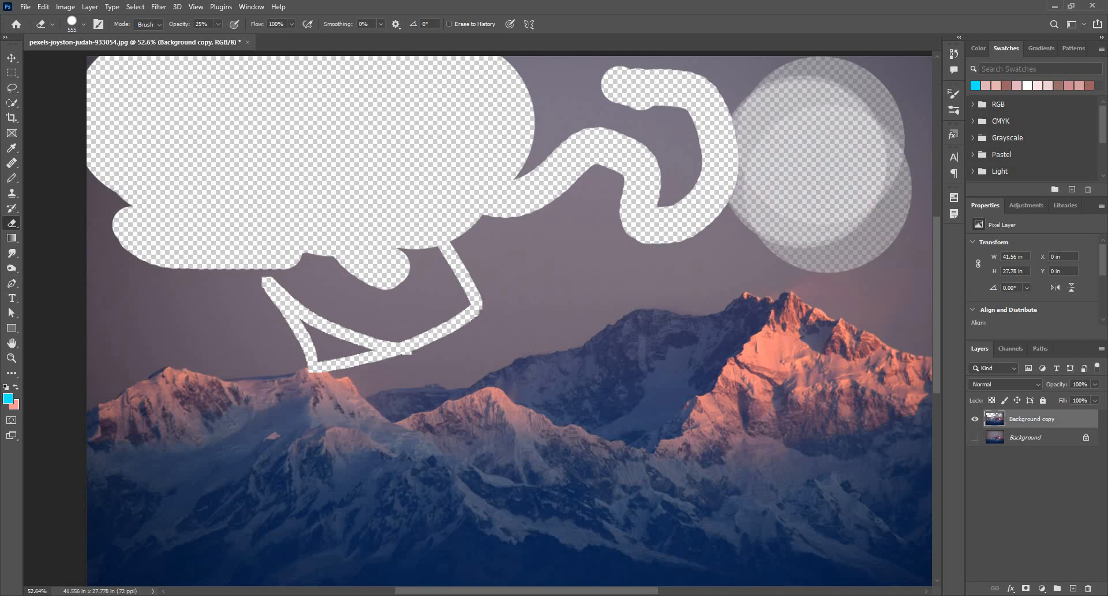
pyautogui.click(820, 97)
pyautogui.click(821, 135)
pyautogui.click(813, 132)
pyautogui.click(765, 138)
# Step: Set the eraser to 72 px, 36% flow and 100% opacity, and erase a horizontal band above the left peaks
pyautogui.keyDown('alt'); pyautogui.moveTo(704, 177); pyautogui.dragTo(677, 179); pyautogui.keyUp('alt')
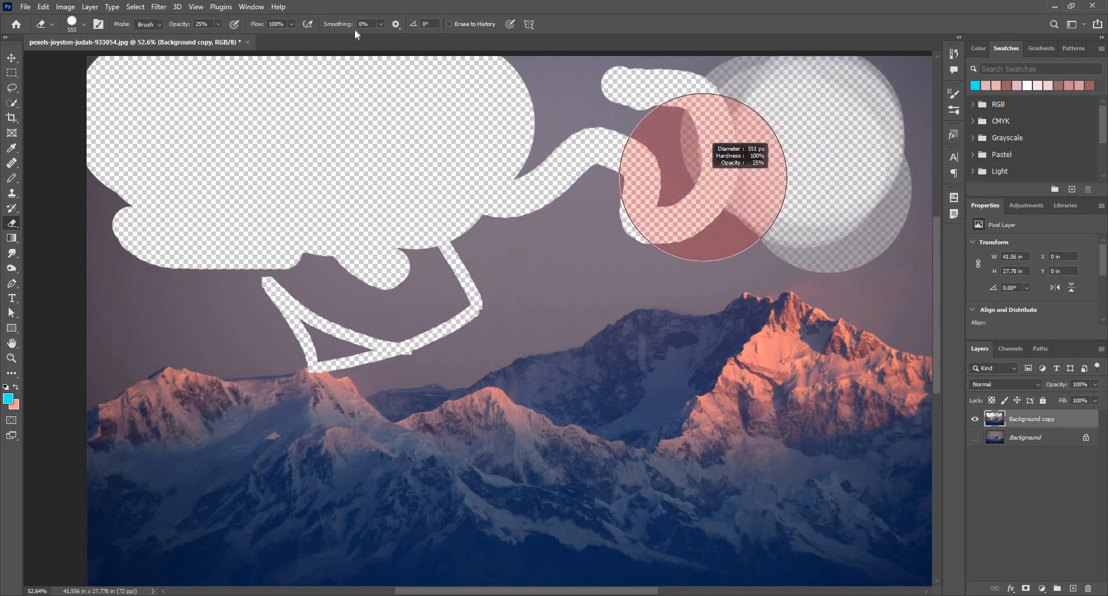
pyautogui.click(291, 24)
pyautogui.moveTo(293, 36); pyautogui.dragTo(228, 37)
pyautogui.click(218, 24)
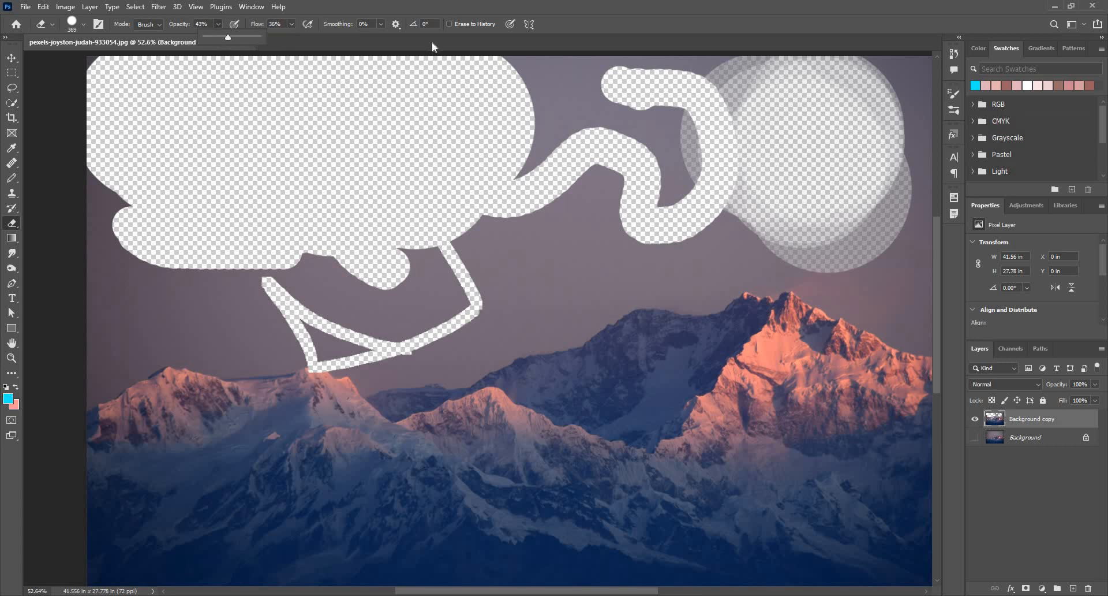
pyautogui.moveTo(173, 334)
pyautogui.keyDown('alt'); pyautogui.mouseDown()
pyautogui.moveTo(95, 323)
pyautogui.moveTo(257, 323)
pyautogui.moveTo(86, 329)
pyautogui.mouseUp(); pyautogui.keyUp('alt')
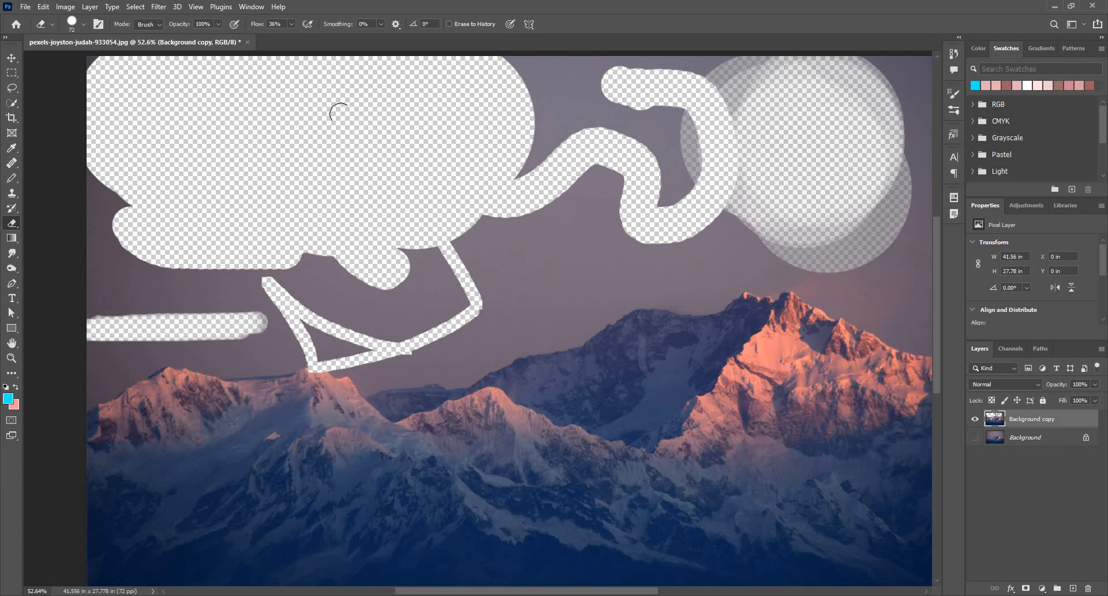
# Step: Lower the eraser flow to 10% and build up a soft erased patch over the dark middle ridge
pyautogui.click(292, 23)
pyautogui.click(278, 37)
pyautogui.moveTo(609, 276)
pyautogui.mouseDown()
pyautogui.moveTo(562, 341)
pyautogui.moveTo(597, 331)
pyautogui.moveTo(623, 271)
pyautogui.moveTo(580, 340)
pyautogui.moveTo(564, 292)
pyautogui.moveTo(536, 317)
pyautogui.moveTo(525, 307)
pyautogui.moveTo(521, 326)
pyautogui.moveTo(531, 311)
pyautogui.moveTo(642, 289)
pyautogui.moveTo(573, 315)
pyautogui.moveTo(600, 308)
pyautogui.moveTo(617, 338)
pyautogui.moveTo(649, 323)
pyautogui.moveTo(631, 345)
pyautogui.moveTo(645, 351)
pyautogui.moveTo(615, 337)
pyautogui.mouseUp()
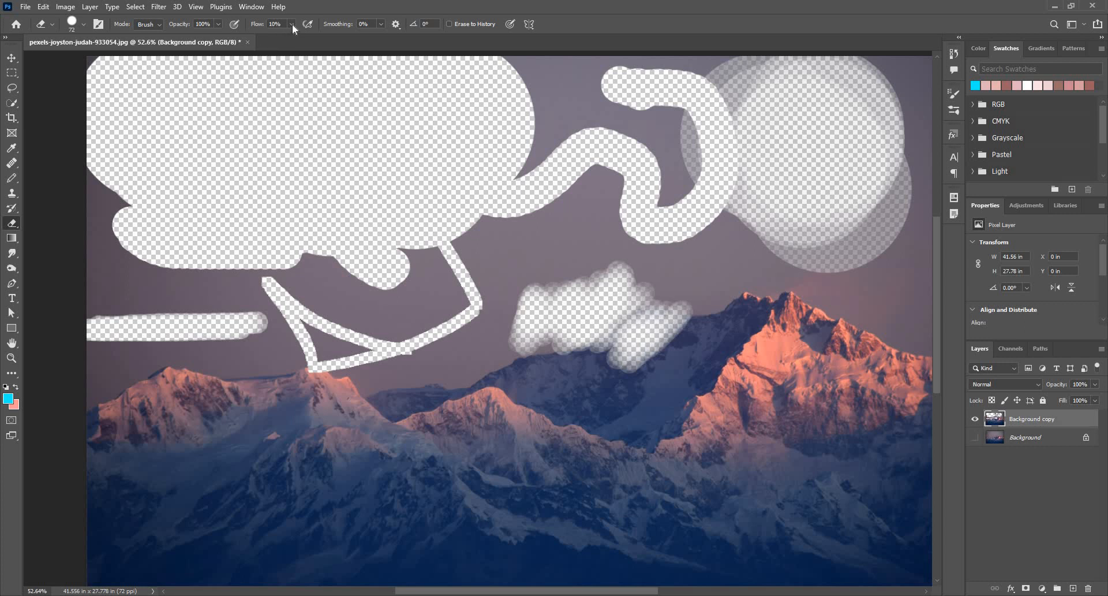
# Step: Set the eraser flow and smoothing both to 100%
pyautogui.click(292, 23)
pyautogui.moveTo(417, 60); pyautogui.dragTo(426, 2)
pyautogui.click(381, 24)
pyautogui.moveTo(672, 135); pyautogui.dragTo(667, 138)
pyautogui.click(559, 256)
pyautogui.scroll(-4, 691, 217)
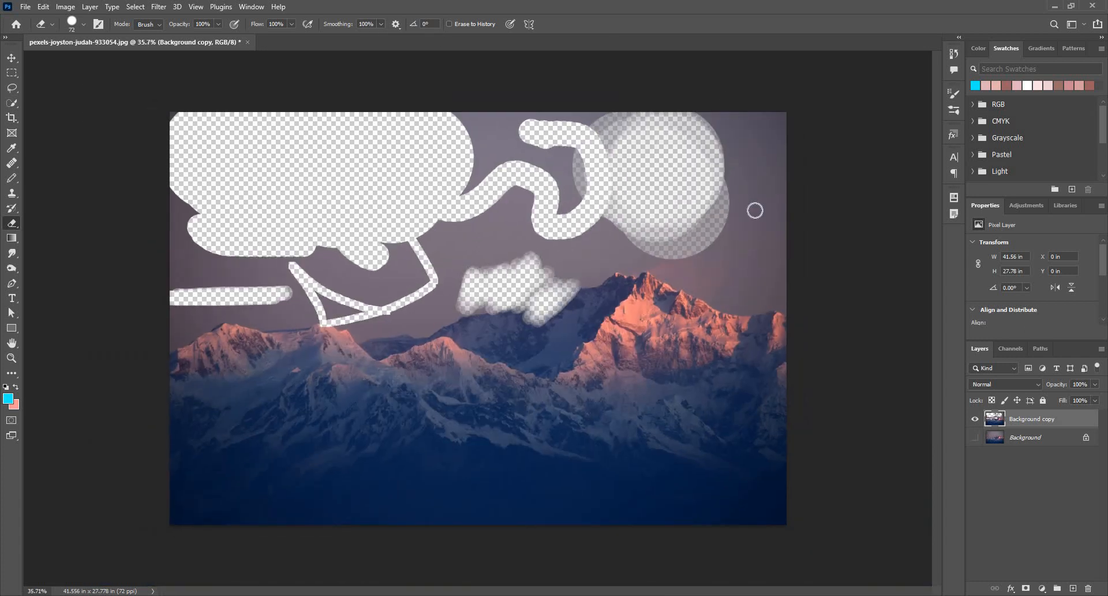
# Step: Erase a long smoothed looping line across the photo, and undo it together with the patch over the middle ridge
pyautogui.moveTo(728, 114)
pyautogui.mouseDown()
pyautogui.moveTo(617, 238)
pyautogui.moveTo(354, 191)
pyautogui.moveTo(277, 305)
pyautogui.moveTo(243, 388)
pyautogui.moveTo(458, 389)
pyautogui.moveTo(490, 492)
pyautogui.moveTo(423, 382)
pyautogui.moveTo(670, 359)
pyautogui.moveTo(581, 195)
pyautogui.moveTo(541, 352)
pyautogui.moveTo(735, 451)
pyautogui.mouseUp()
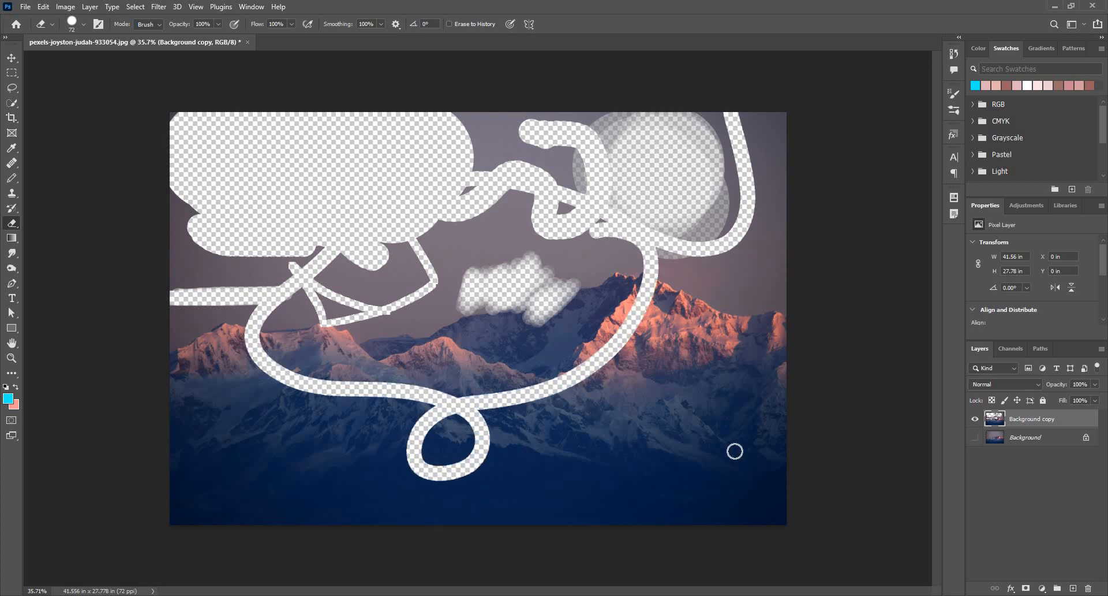
pyautogui.hotkey('ctrl', 'z')
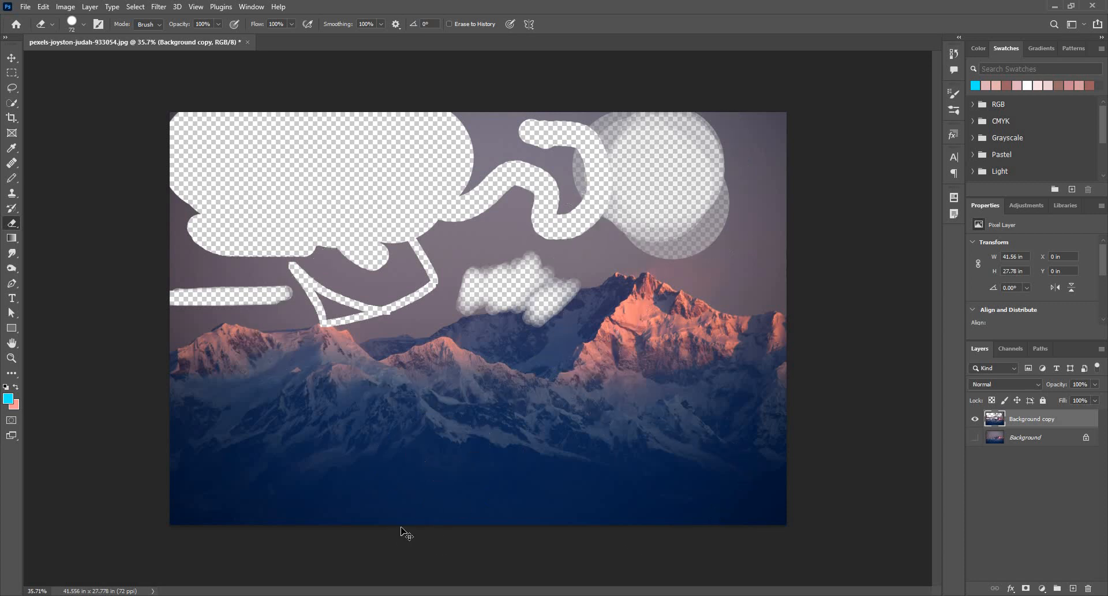
pyautogui.hotkey('ctrl', 'z')
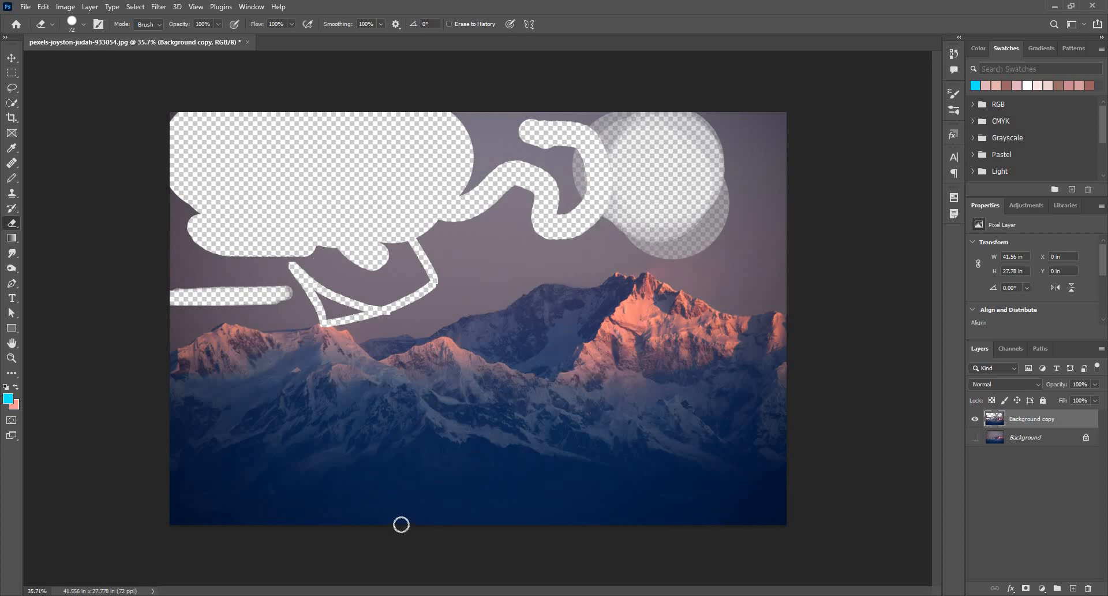
# Step: Turn on Erase to History and paint over the erased areas with a large brush to restore the photo
pyautogui.click(457, 24)
pyautogui.moveTo(377, 153); pyautogui.dragTo(428, 153)
pyautogui.moveTo(497, 163)
pyautogui.mouseDown()
pyautogui.moveTo(234, 155)
pyautogui.moveTo(242, 231)
pyautogui.moveTo(196, 173)
pyautogui.mouseUp()
pyautogui.moveTo(219, 271)
pyautogui.mouseDown()
pyautogui.moveTo(271, 294)
pyautogui.moveTo(381, 271)
pyautogui.moveTo(347, 237)
pyautogui.mouseUp()
pyautogui.moveTo(496, 208)
pyautogui.mouseDown()
pyautogui.moveTo(514, 167)
pyautogui.moveTo(670, 138)
pyautogui.moveTo(623, 190)
pyautogui.mouseUp()
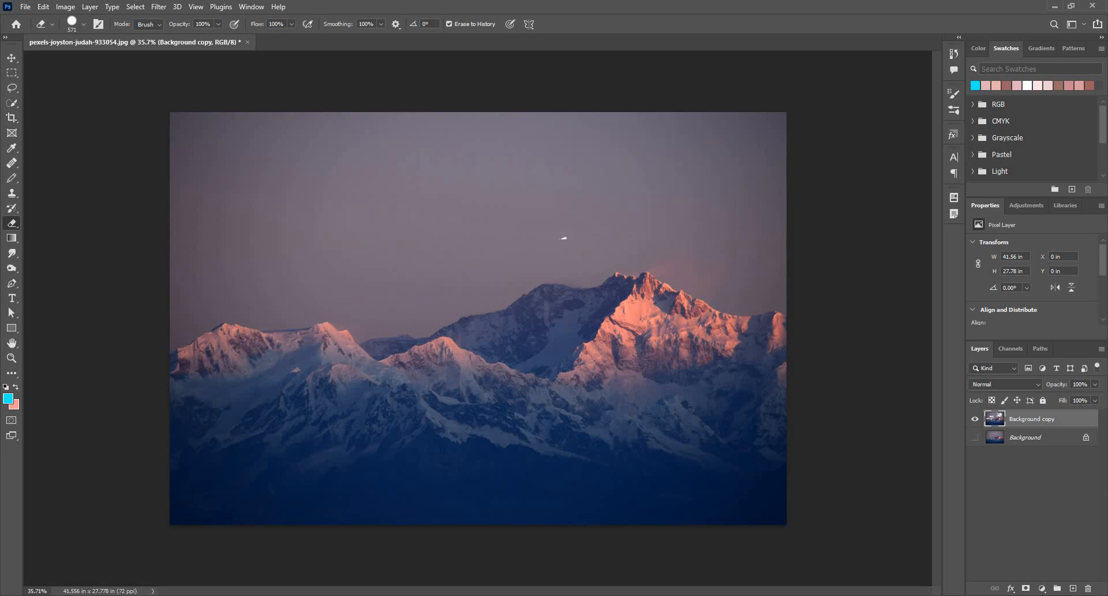
pyautogui.moveTo(534, 212); pyautogui.dragTo(499, 213)
pyautogui.moveTo(398, 190); pyautogui.dragTo(429, 190)
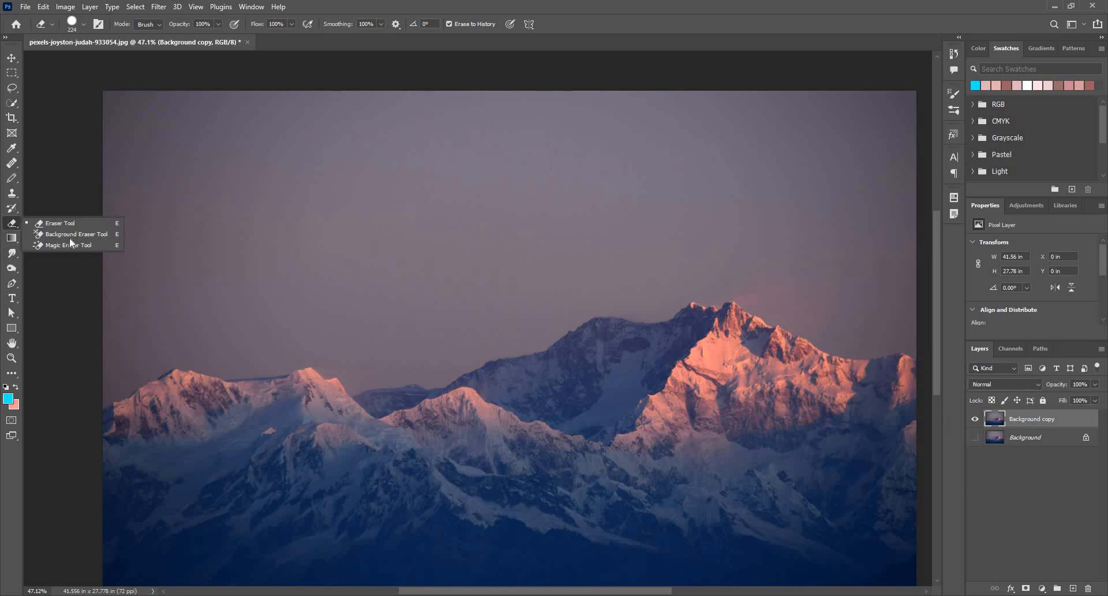
# Step: Switch to the Background Eraser Tool, erase the left part of the sky with a 251 px brush, and undo it
pyautogui.click(76, 235)
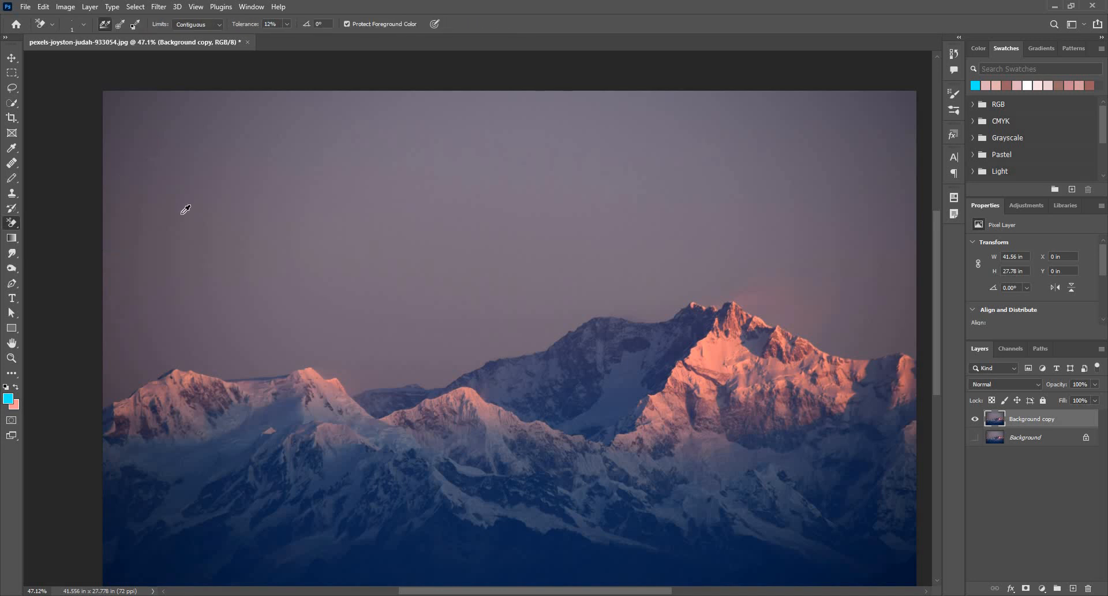
pyautogui.click(202, 118)
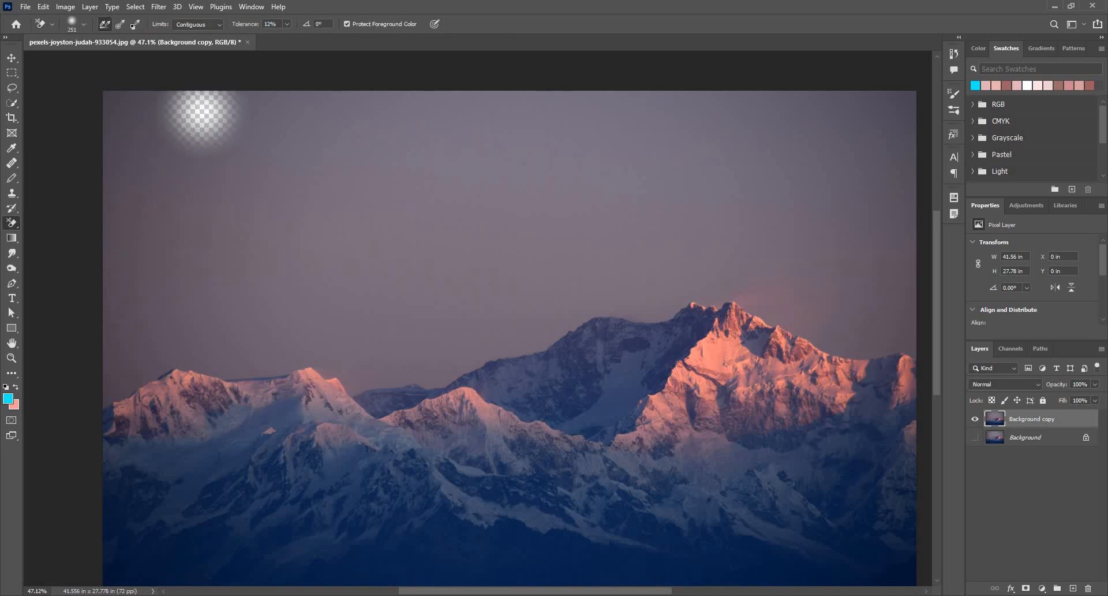
pyautogui.moveTo(200, 120)
pyautogui.mouseDown()
pyautogui.moveTo(139, 225)
pyautogui.moveTo(107, 347)
pyautogui.moveTo(113, 404)
pyautogui.moveTo(164, 332)
pyautogui.mouseUp()
pyautogui.hotkey('ctrl', 'z')
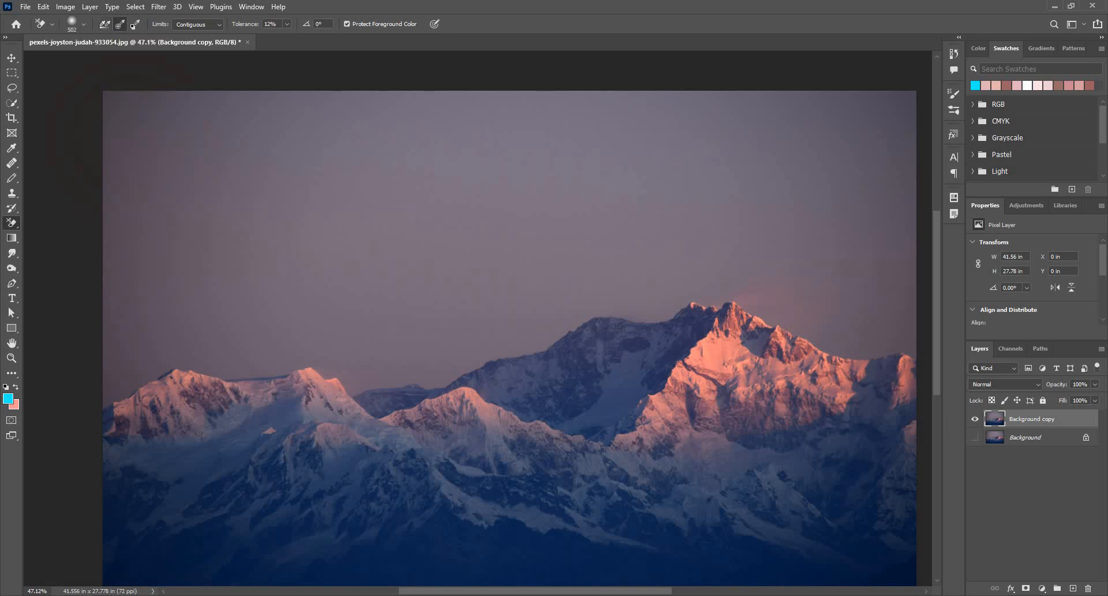
# Step: Erase the left sky down over the left peaks with a 502 px background eraser using Once sampling, and undo it
pyautogui.click(169, 145)
pyautogui.moveTo(167, 145)
pyautogui.mouseDown()
pyautogui.moveTo(154, 389)
pyautogui.moveTo(185, 346)
pyautogui.moveTo(242, 324)
pyautogui.moveTo(335, 378)
pyautogui.mouseUp()
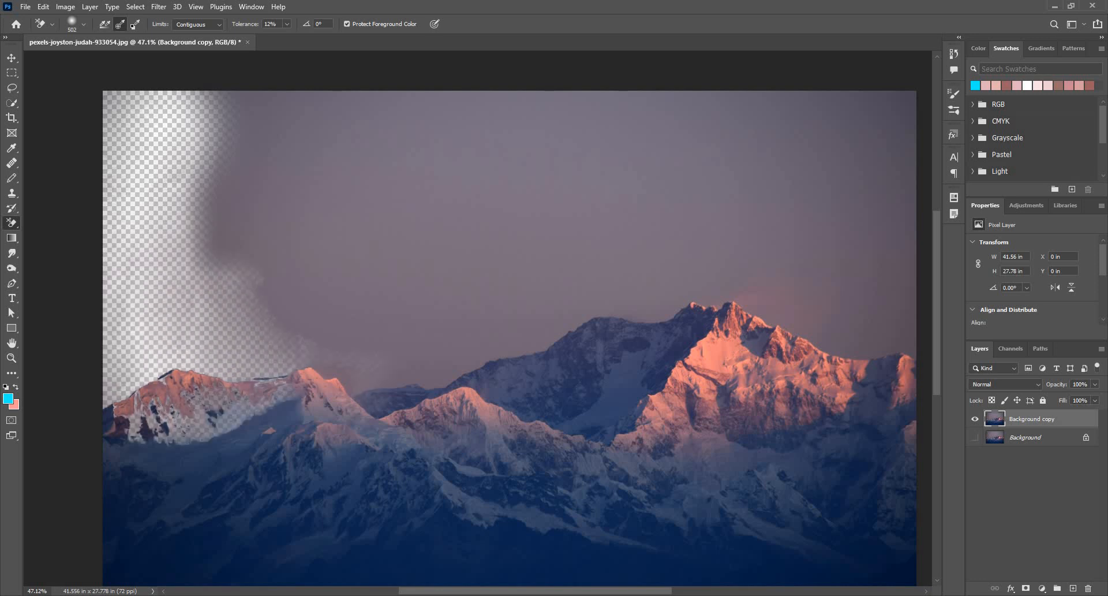
pyautogui.moveTo(262, 207)
pyautogui.mouseDown()
pyautogui.moveTo(259, 147)
pyautogui.moveTo(242, 122)
pyautogui.mouseUp()
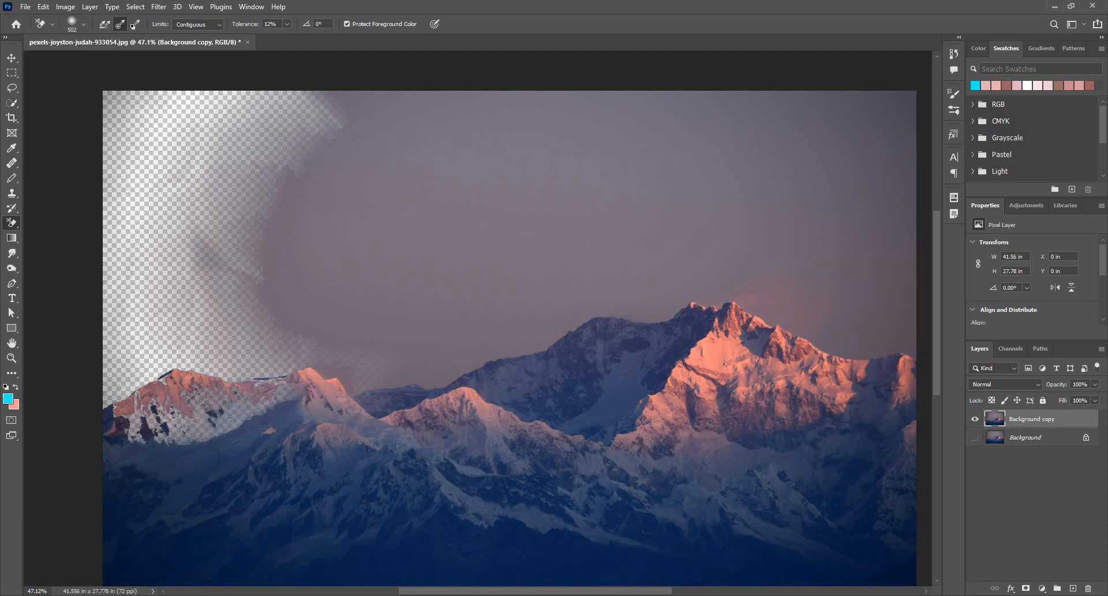
pyautogui.hotkey('ctrl', 'z')
# Step: Dab the 502 px background eraser on two separate spots in the sky, and undo both dabs
pyautogui.click(184, 168)
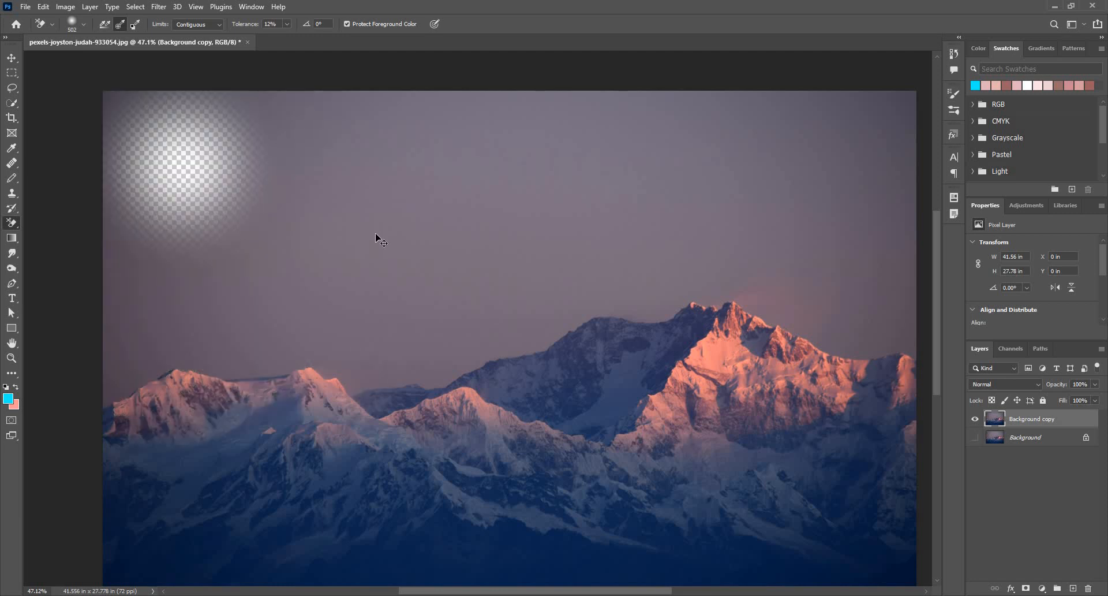
pyautogui.click(406, 168)
pyautogui.hotkey('ctrl', 'z')
pyautogui.hotkey('ctrl', 'z')
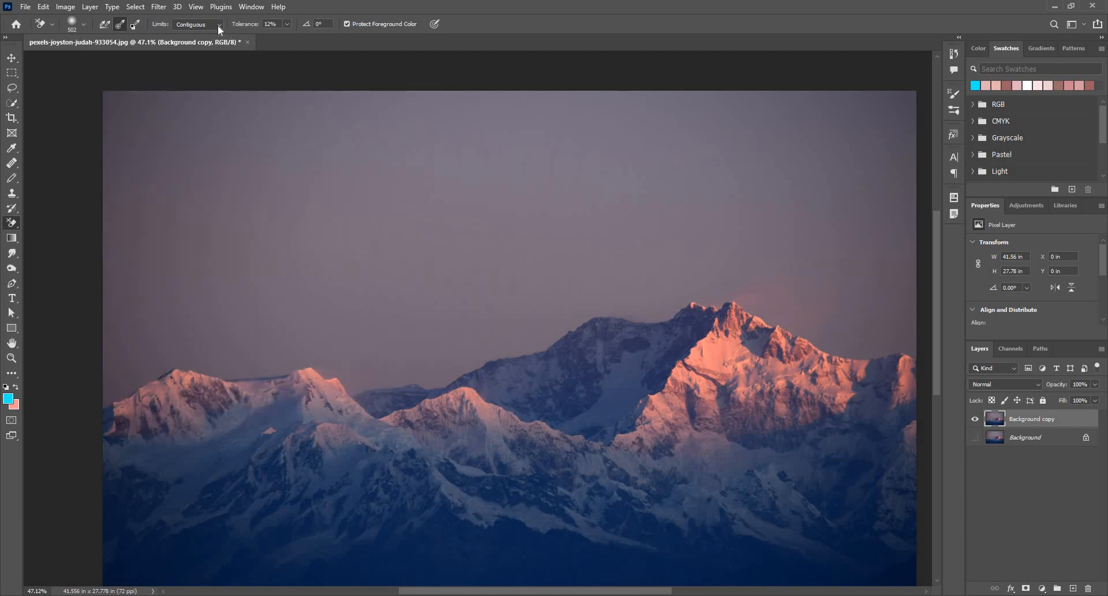
# Step: Set the background eraser limits to Discontiguous and erase the left sky down across the left peaks
pyautogui.click(196, 24)
pyautogui.click(192, 34)
pyautogui.moveTo(167, 151)
pyautogui.mouseDown()
pyautogui.moveTo(168, 401)
pyautogui.moveTo(404, 407)
pyautogui.moveTo(582, 329)
pyautogui.moveTo(634, 326)
pyautogui.moveTo(496, 422)
pyautogui.moveTo(312, 427)
pyautogui.mouseUp()
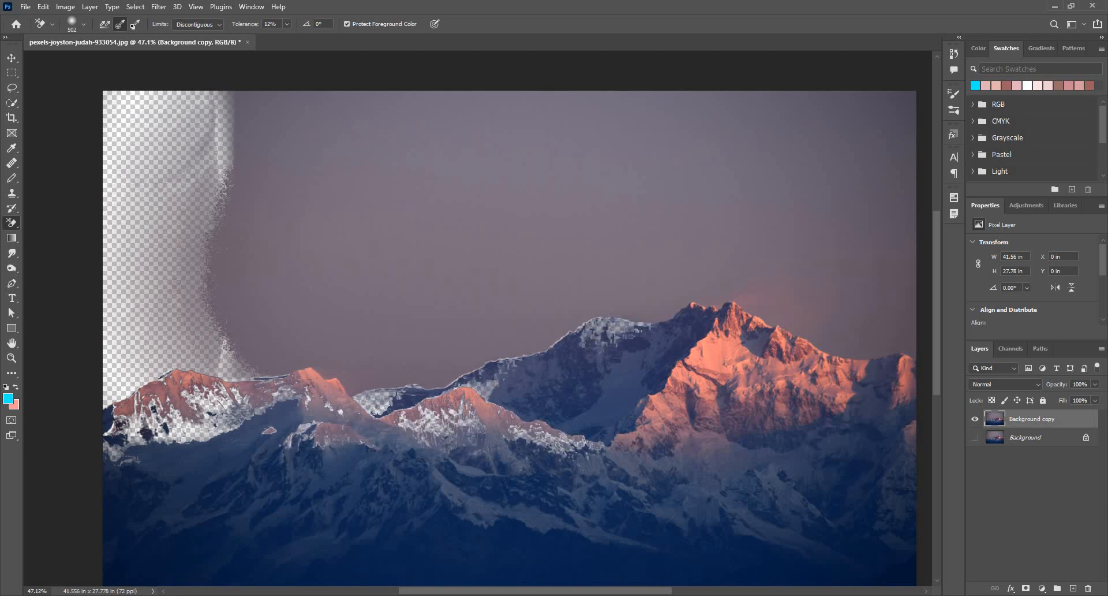
# Step: Undo the last erase, and erase the upper sky across its full width with the background eraser tolerance at 67%
pyautogui.hotkey('ctrl', 'z')
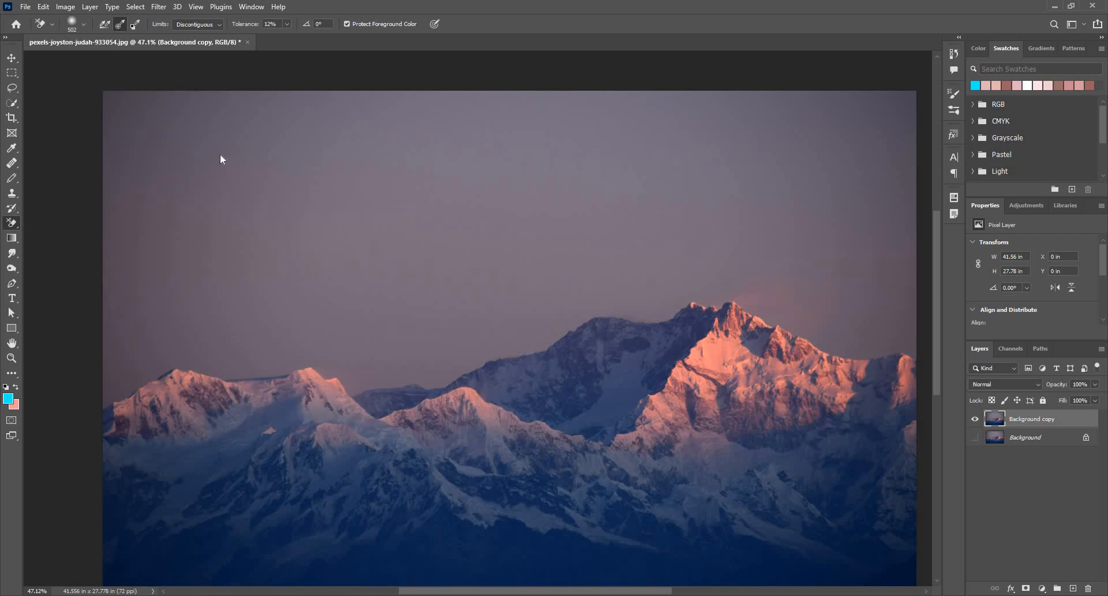
pyautogui.moveTo(245, 156); pyautogui.dragTo(192, 142)
pyautogui.click(286, 24)
pyautogui.click(317, 44)
pyautogui.moveTo(124, 123); pyautogui.dragTo(160, 123)
pyautogui.moveTo(124, 123)
pyautogui.mouseDown()
pyautogui.moveTo(177, 153)
pyautogui.moveTo(173, 224)
pyautogui.moveTo(200, 245)
pyautogui.moveTo(262, 176)
pyautogui.moveTo(563, 193)
pyautogui.moveTo(866, 176)
pyautogui.moveTo(583, 159)
pyautogui.moveTo(854, 156)
pyautogui.moveTo(901, 173)
pyautogui.mouseUp()
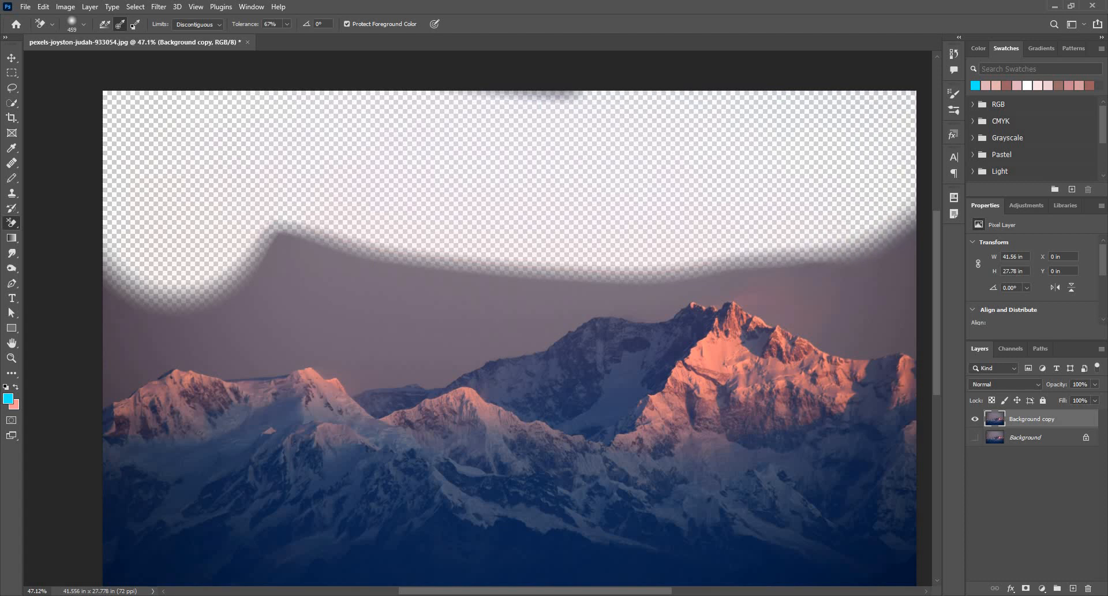
pyautogui.moveTo(600, 155); pyautogui.dragTo(484, 154)
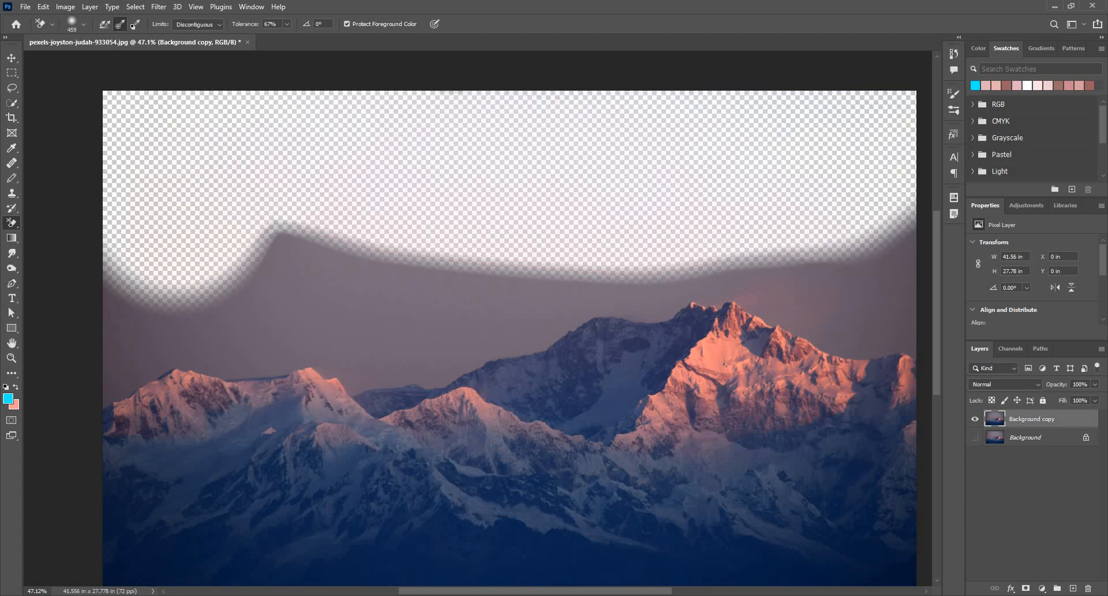
# Step: Extend the erased sky down to the left peaks, switching to Continuous sampling to erase over the left peaks
pyautogui.moveTo(461, 219)
pyautogui.mouseDown()
pyautogui.moveTo(300, 312)
pyautogui.moveTo(260, 326)
pyautogui.moveTo(243, 314)
pyautogui.mouseUp()
pyautogui.click(105, 23)
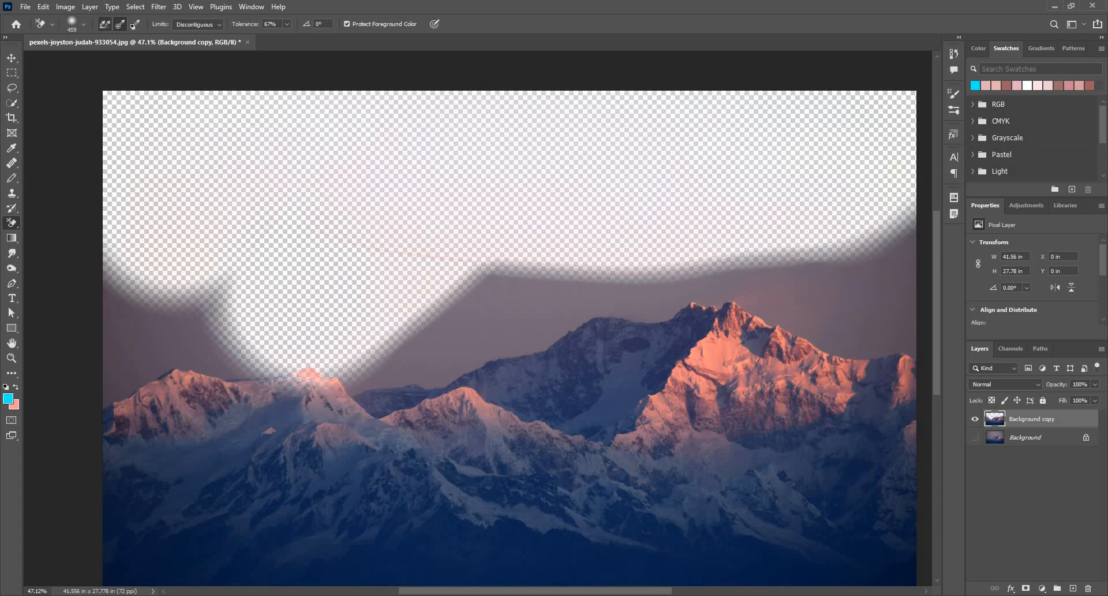
pyautogui.moveTo(139, 312)
pyautogui.mouseDown()
pyautogui.moveTo(148, 364)
pyautogui.moveTo(202, 323)
pyautogui.moveTo(219, 338)
pyautogui.moveTo(230, 380)
pyautogui.moveTo(197, 409)
pyautogui.moveTo(508, 334)
pyautogui.mouseUp()
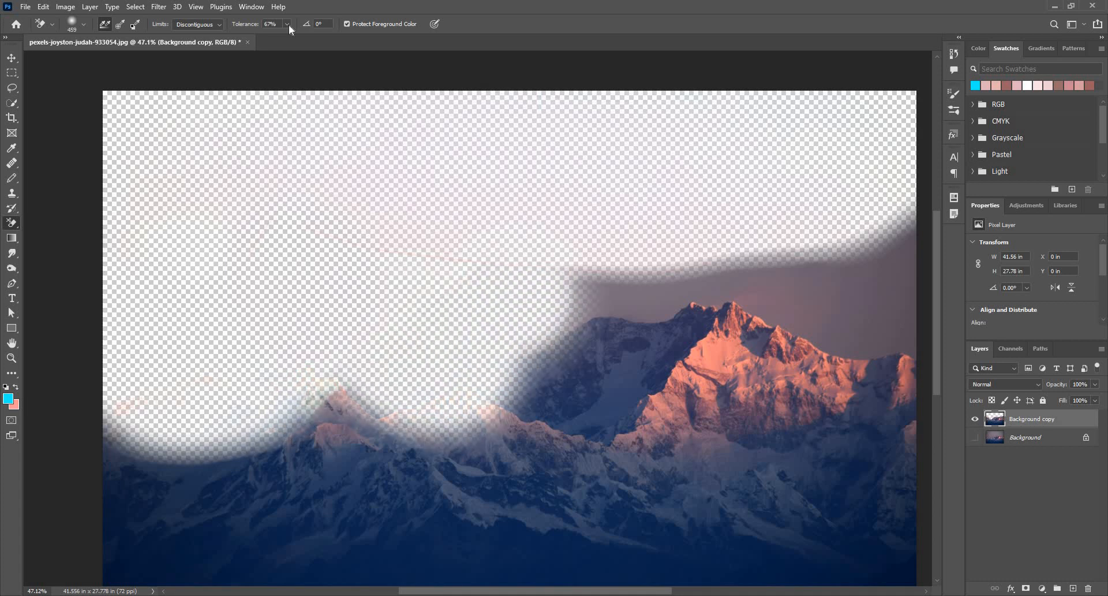
# Step: Set the background eraser tolerance to 24% and erase the remaining sky around and above the right mountain
pyautogui.click(287, 24)
pyautogui.click(264, 37)
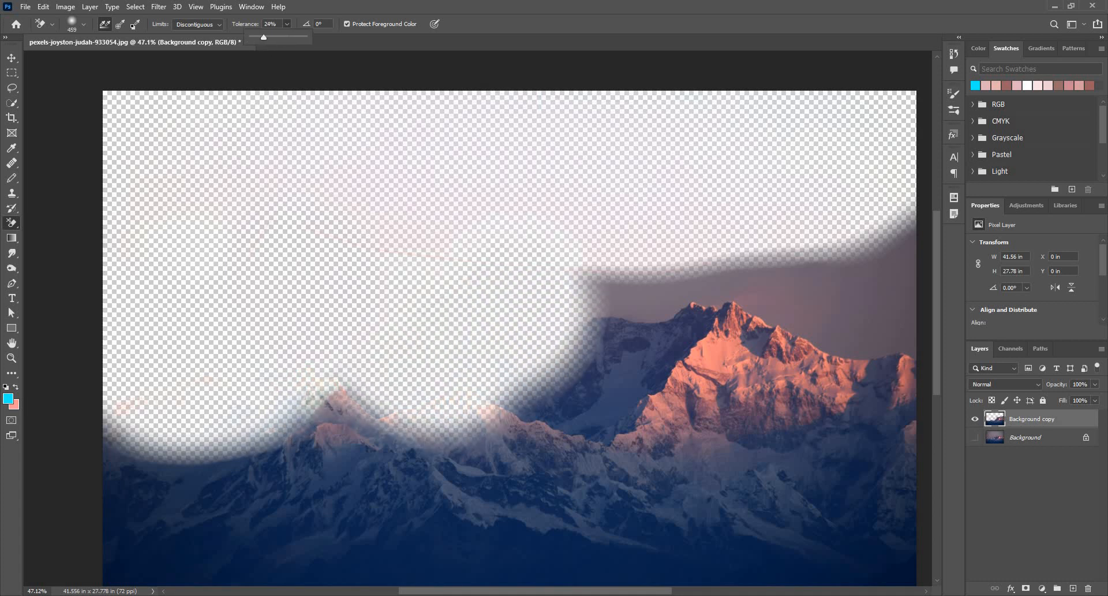
pyautogui.click(679, 297)
pyautogui.click(631, 298)
pyautogui.click(804, 298)
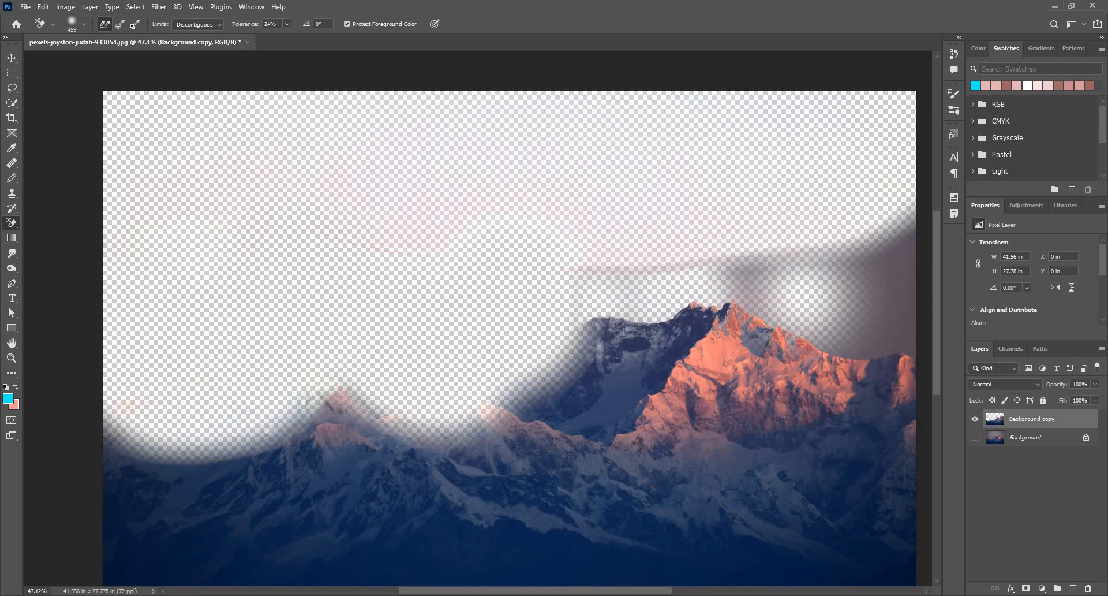
pyautogui.moveTo(804, 298); pyautogui.dragTo(677, 297)
pyautogui.moveTo(606, 292); pyautogui.dragTo(409, 289)
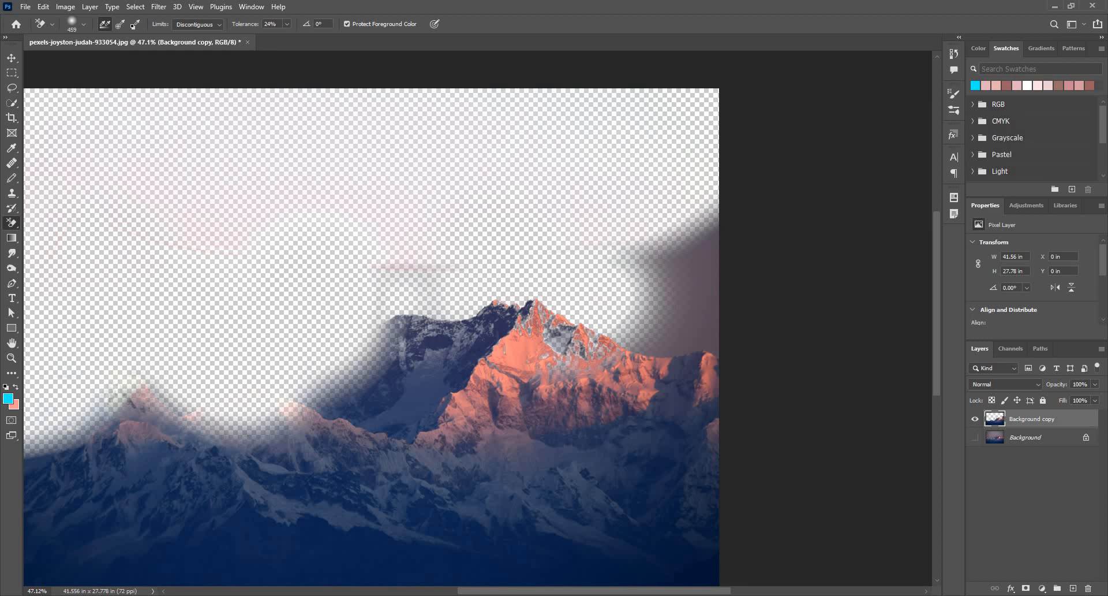
pyautogui.moveTo(664, 285)
pyautogui.mouseDown()
pyautogui.moveTo(678, 335)
pyautogui.moveTo(713, 257)
pyautogui.moveTo(664, 277)
pyautogui.mouseUp()
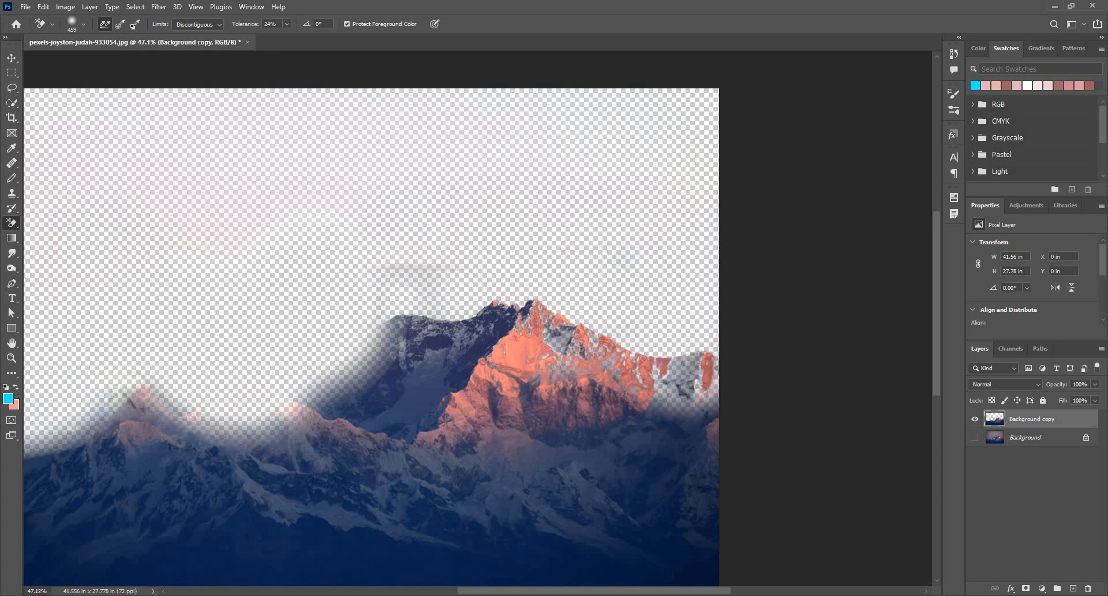
pyautogui.click(413, 282)
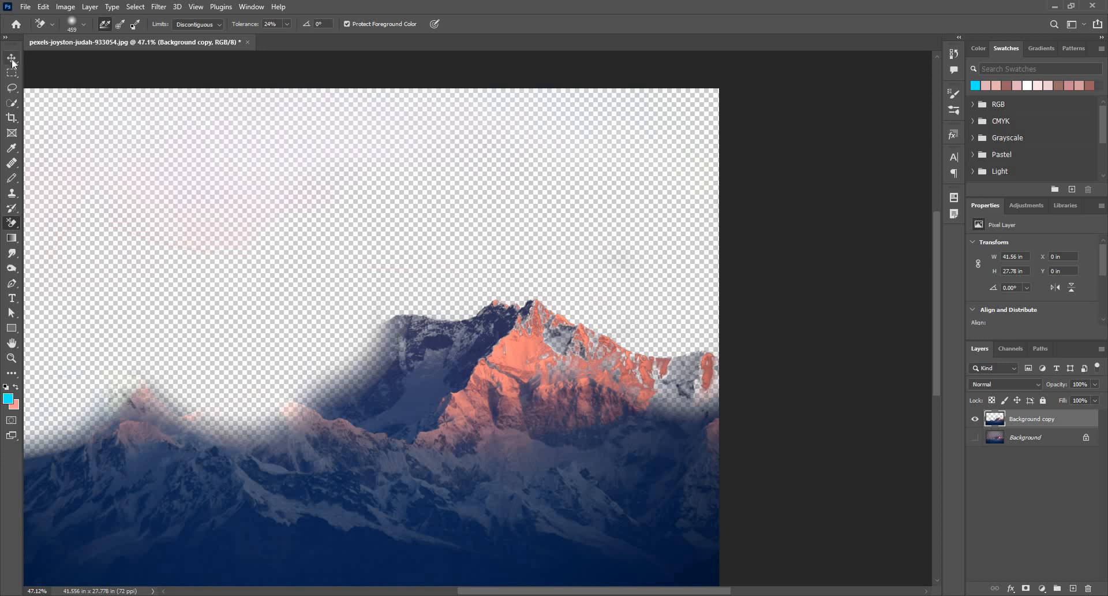
# Step: Erase a patch on the right mountain's slope at 43% tolerance, and undo all eraser strokes back to the intact photo
pyautogui.click(287, 23)
pyautogui.moveTo(583, 439); pyautogui.dragTo(515, 415)
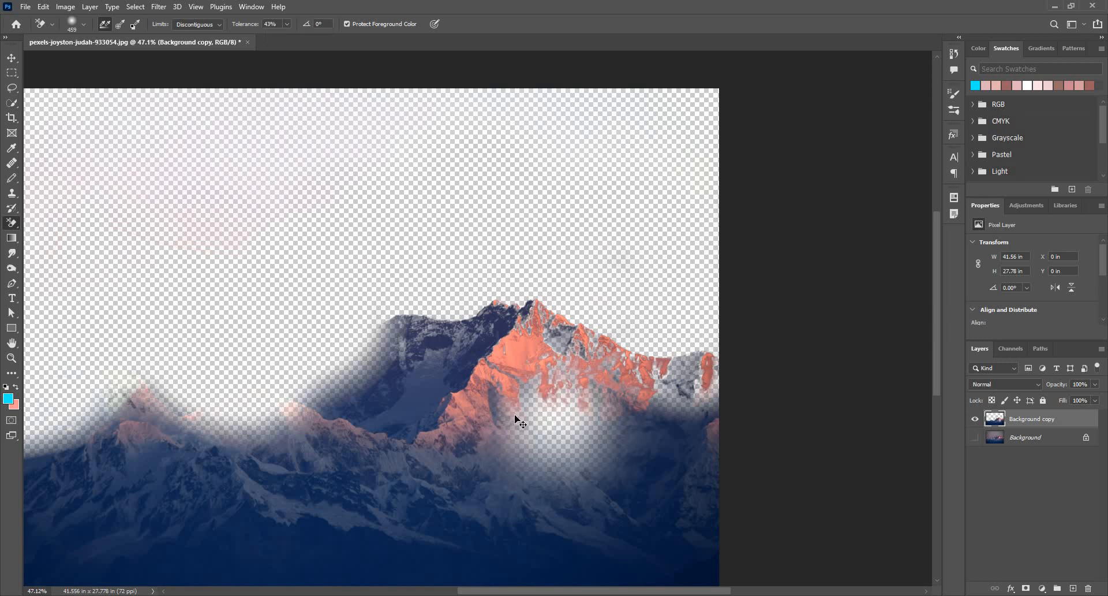
pyautogui.hotkey('ctrl', 'z')
pyautogui.hotkey('ctrl', 'z')
pyautogui.hotkey('ctrl', 'z')
pyautogui.hotkey('ctrl', 'z')
pyautogui.hotkey('ctrl', 'z')
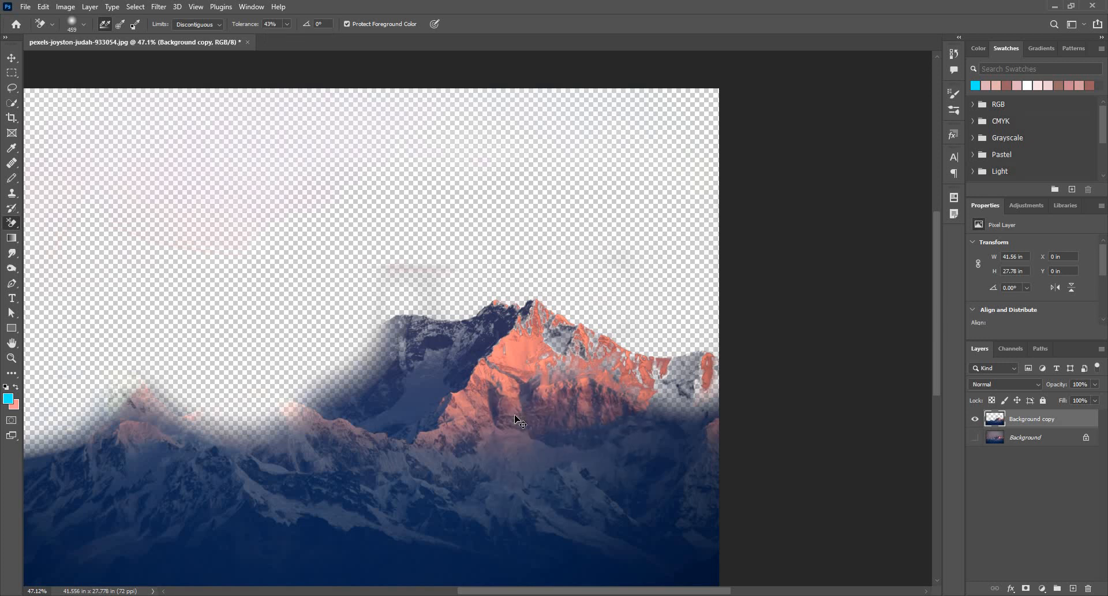
pyautogui.hotkey('ctrl', 'z')
pyautogui.hotkey('ctrl', 'z')
pyautogui.hotkey('ctrl', 'z')
pyautogui.hotkey('ctrl', 'z')
pyautogui.hotkey('ctrl', 'z')
pyautogui.hotkey('ctrl', 'z')
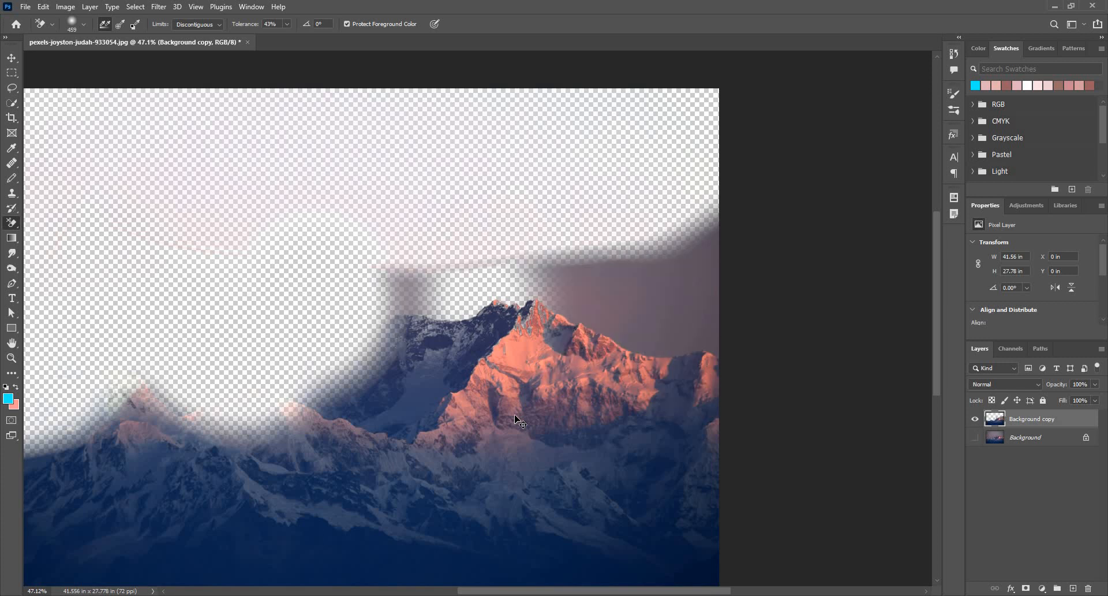
pyautogui.moveTo(177, 223); pyautogui.dragTo(306, 218)
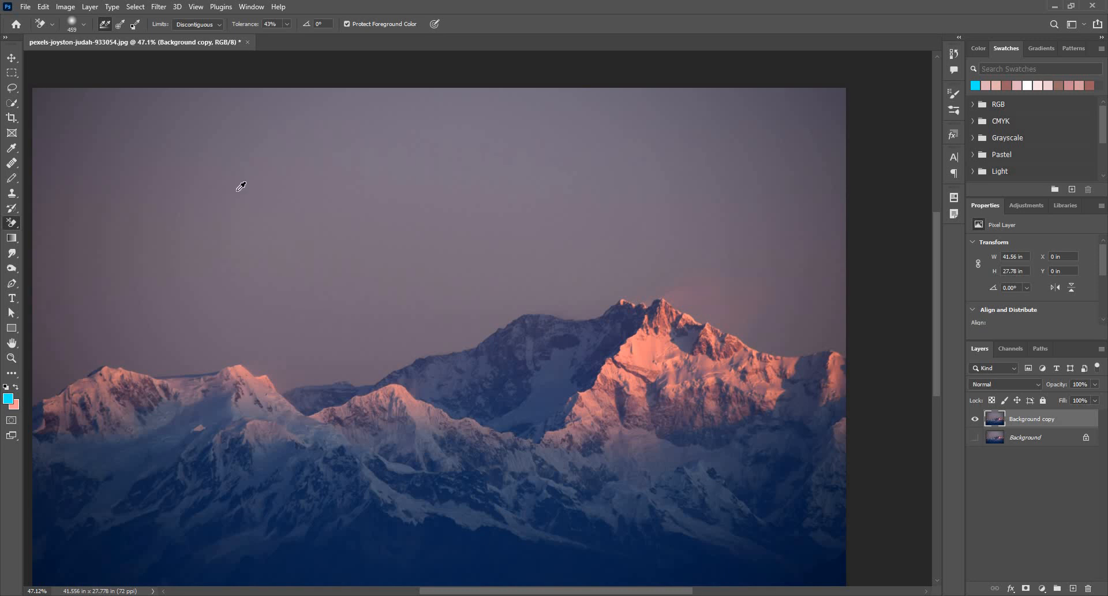
# Step: Sample the sky colour with the Eyedropper and swap the colours so that pink is the foreground colour
pyautogui.press('i')
pyautogui.click(277, 212)
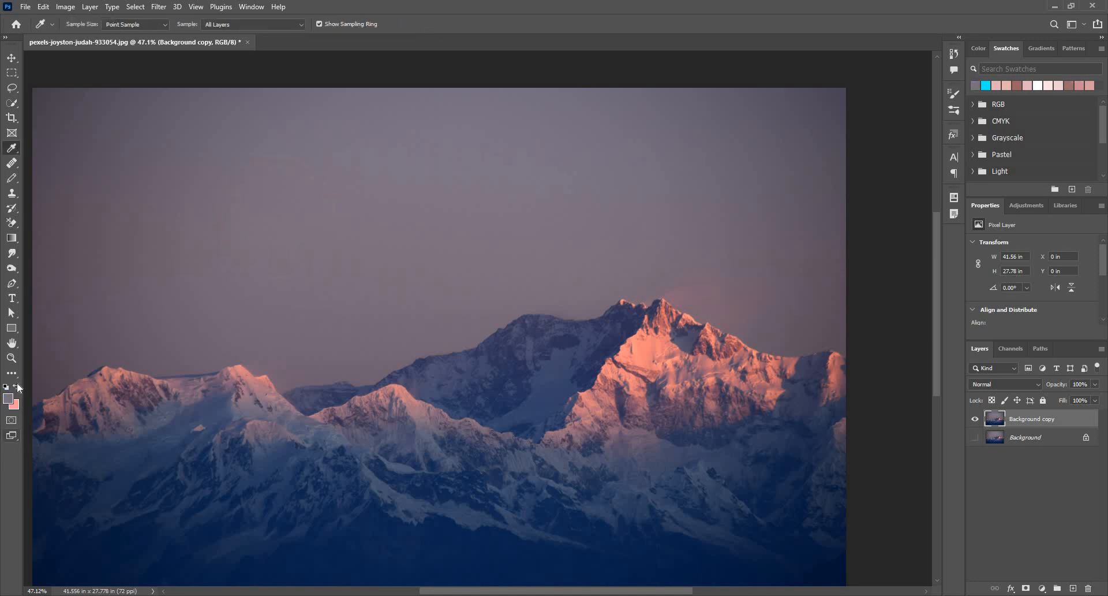
pyautogui.click(17, 386)
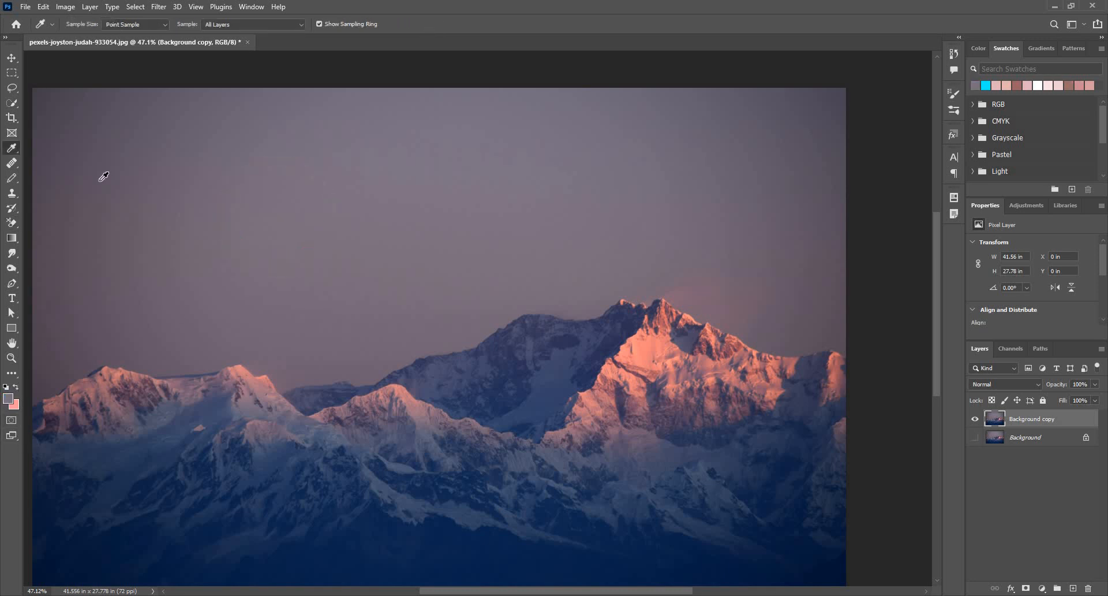
# Step: Erase the left sky down over the left peaks with the Background Eraser, protecting the pink foreground colour, and undo it
pyautogui.click(11, 224)
pyautogui.moveTo(188, 158)
pyautogui.mouseDown()
pyautogui.moveTo(363, 190)
pyautogui.moveTo(369, 202)
pyautogui.moveTo(339, 277)
pyautogui.moveTo(158, 363)
pyautogui.mouseUp()
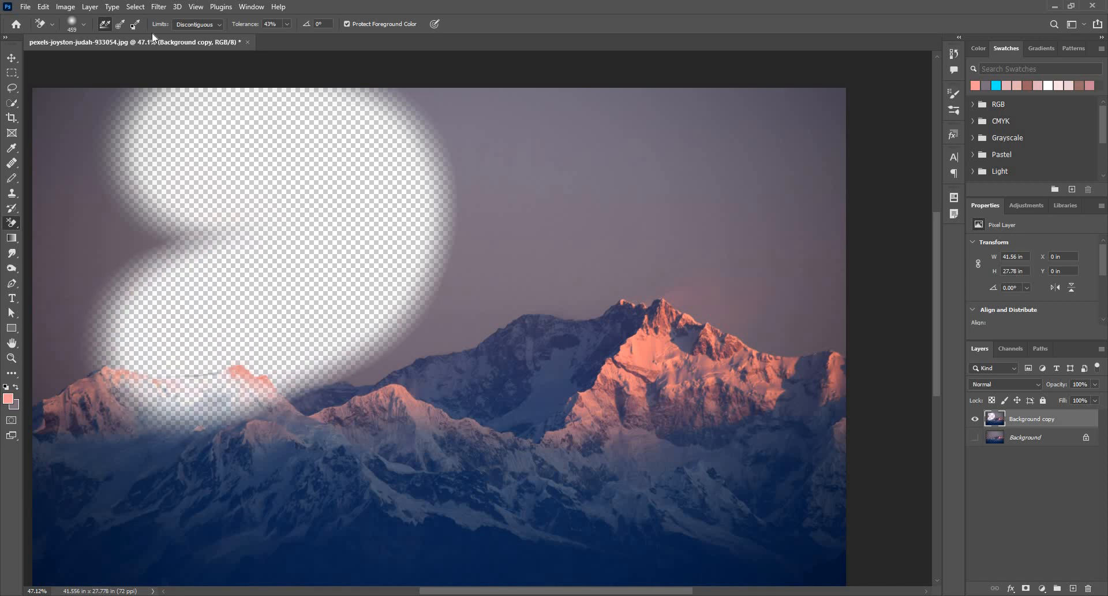
pyautogui.hotkey('ctrl', 'z')
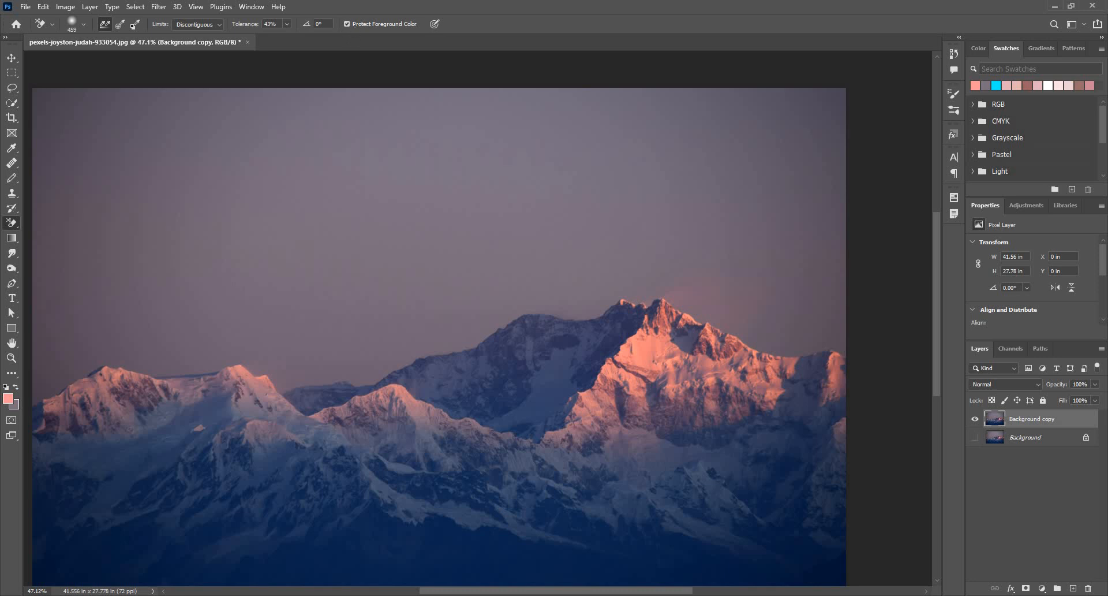
# Step: Dab the background eraser on the pink right peak and the sky and ridge beside it, and undo all dabs
pyautogui.click(658, 353)
pyautogui.hotkey('ctrl', 'z')
pyautogui.click(677, 298)
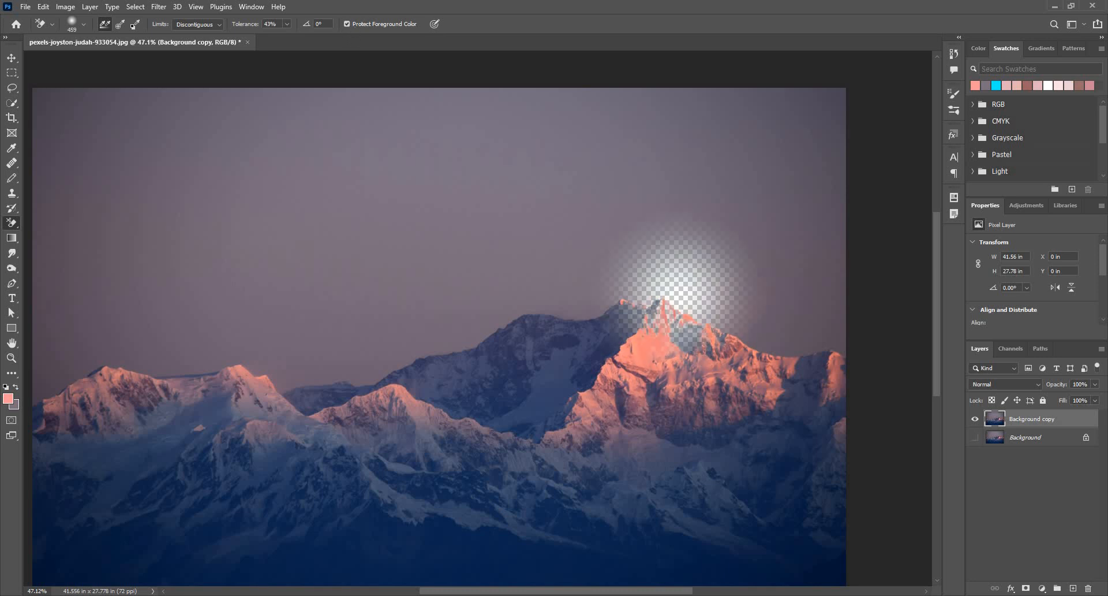
pyautogui.click(577, 280)
pyautogui.click(583, 355)
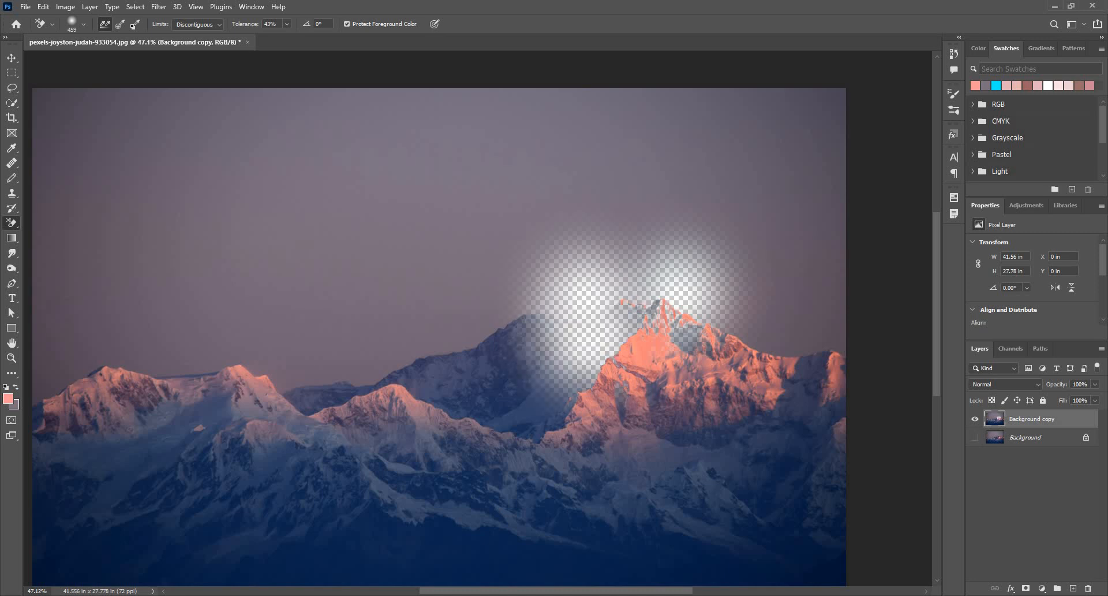
pyautogui.hotkey('ctrl', 'z')
pyautogui.hotkey('ctrl', 'z')
pyautogui.hotkey('ctrl', 'z')
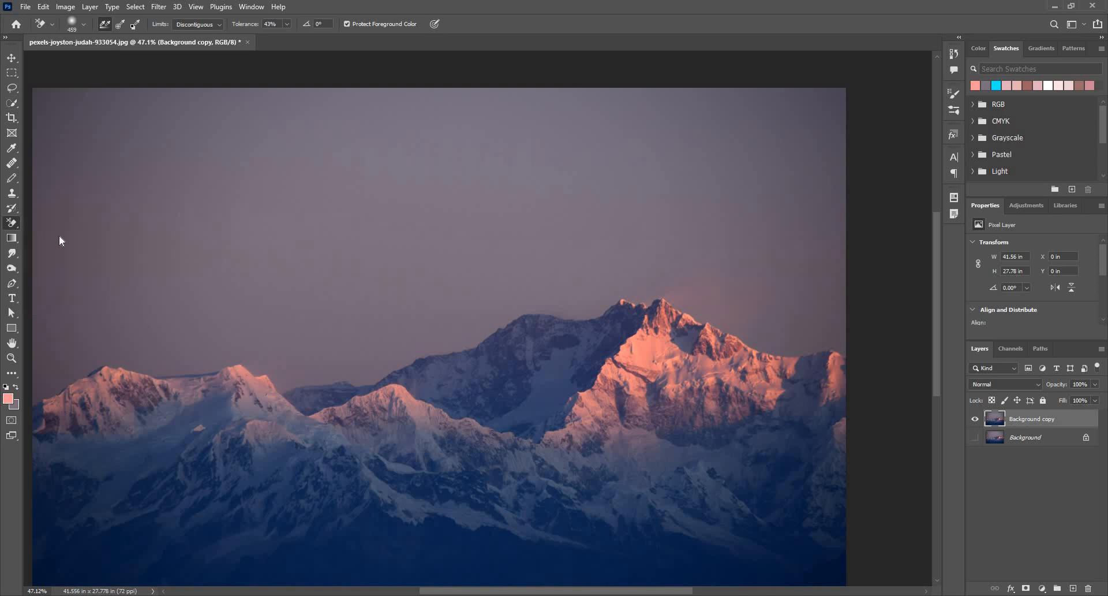
# Step: Switch to the Magic Eraser Tool, erase the sky colour from a spot in the upper-left sky, and undo it
pyautogui.rightClick(12, 223)
pyautogui.click(107, 243)
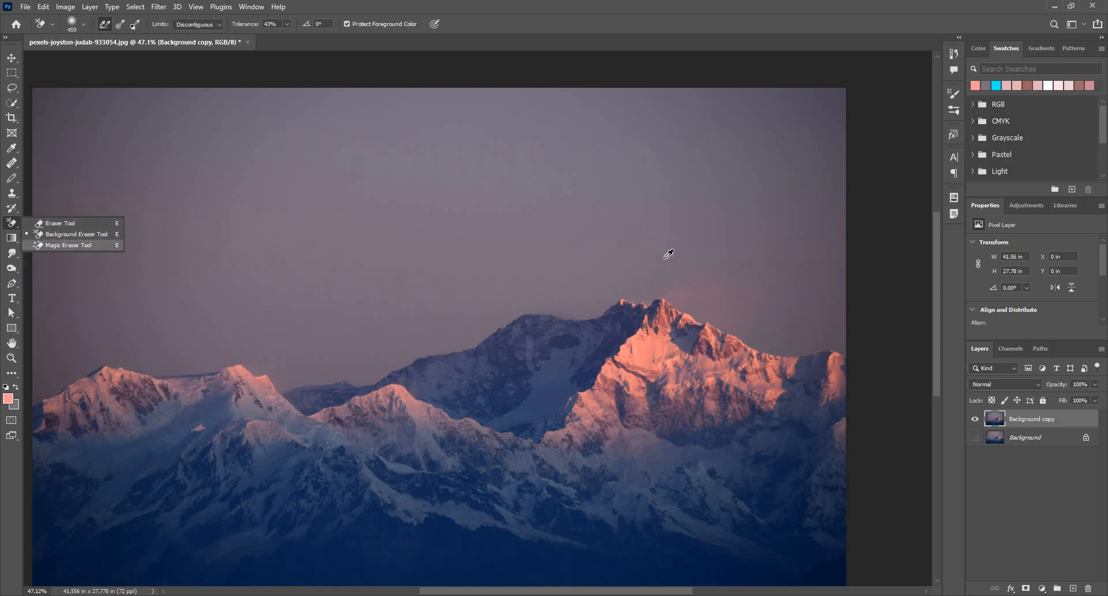
pyautogui.scroll(-1, 449, 134)
pyautogui.scroll(1, 449, 134)
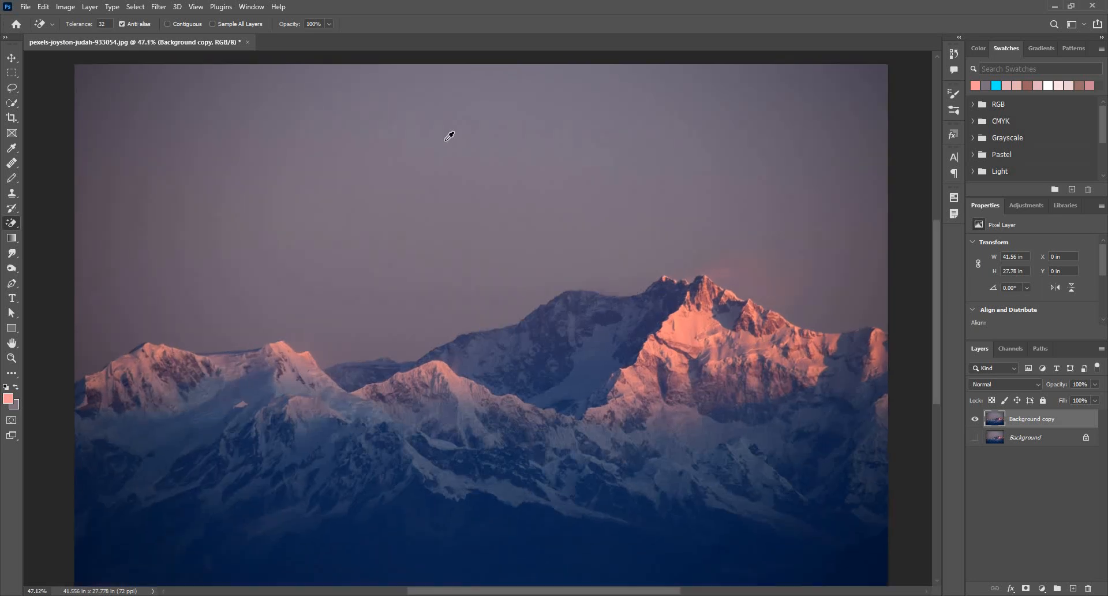
pyautogui.scroll(1, 449, 134)
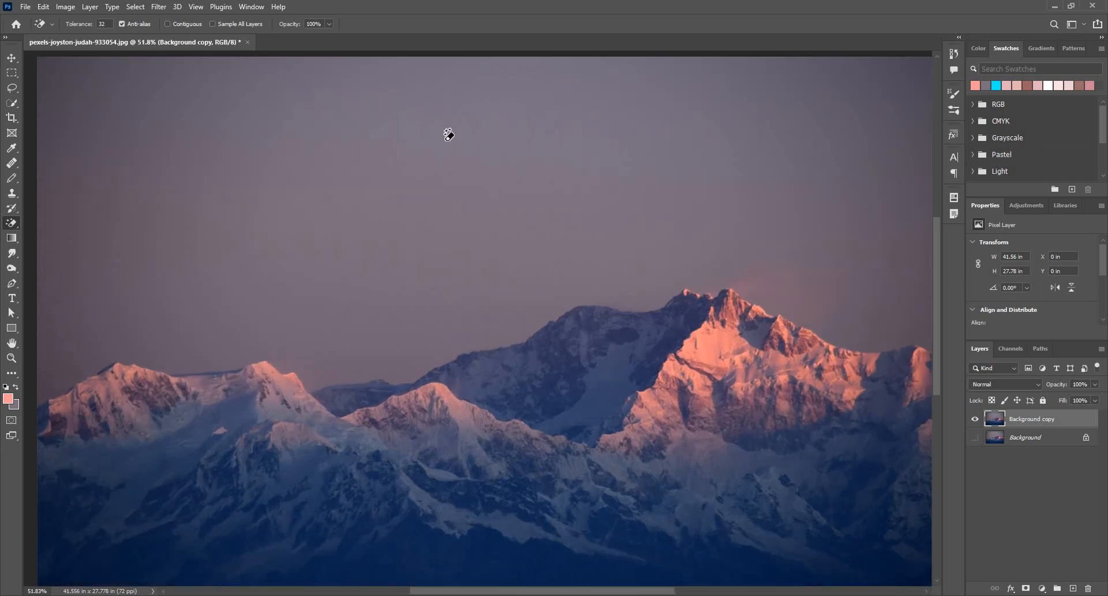
pyautogui.click(235, 125)
pyautogui.hotkey('ctrl', 'z')
# Step: Set the magic eraser tolerance to 6, erase the colour at the photo's upper-left corner, and undo it
pyautogui.moveTo(79, 26); pyautogui.dragTo(60, 26)
pyautogui.write('6')
pyautogui.click(57, 81)
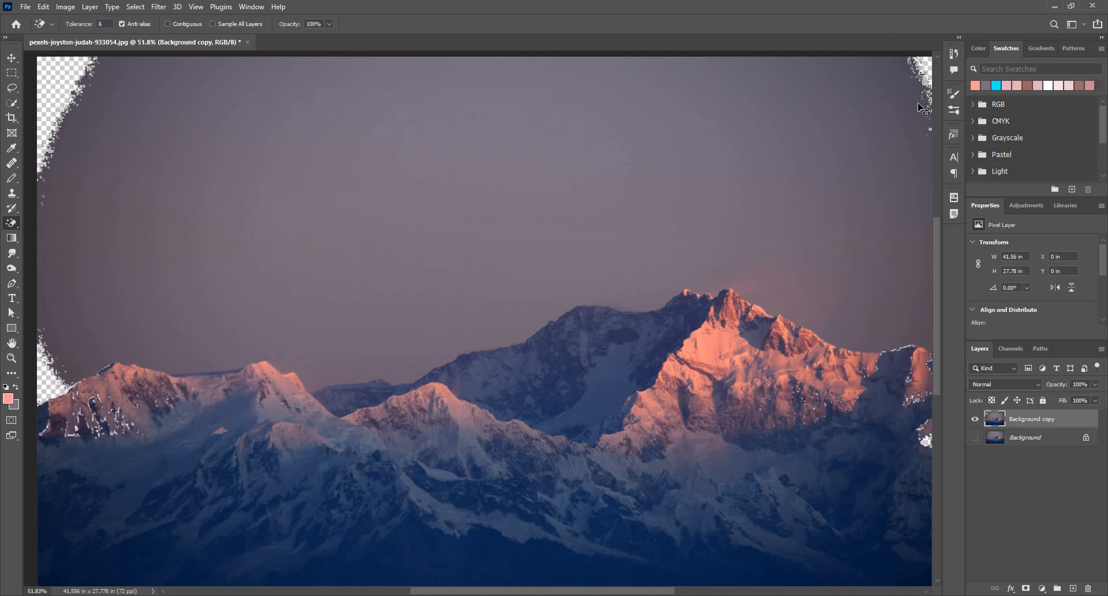
pyautogui.hotkey('ctrl', 'z')
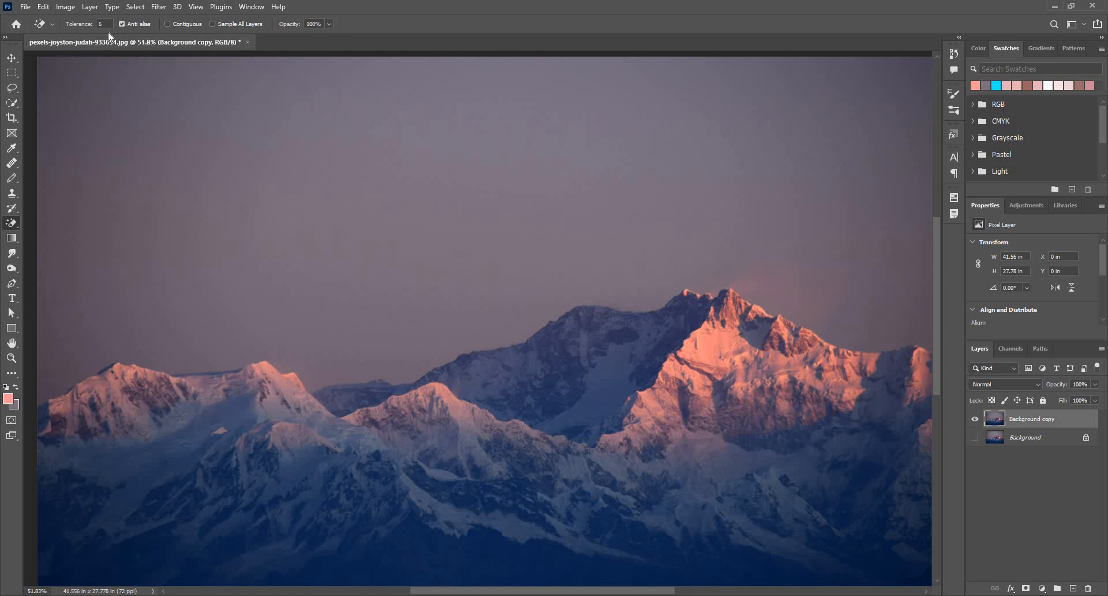
# Step: Set the magic eraser opacity to 24%, erase the colour near the sky's left edge, and undo it
pyautogui.click(328, 24)
pyautogui.moveTo(332, 37); pyautogui.dragTo(288, 38)
pyautogui.click(93, 173)
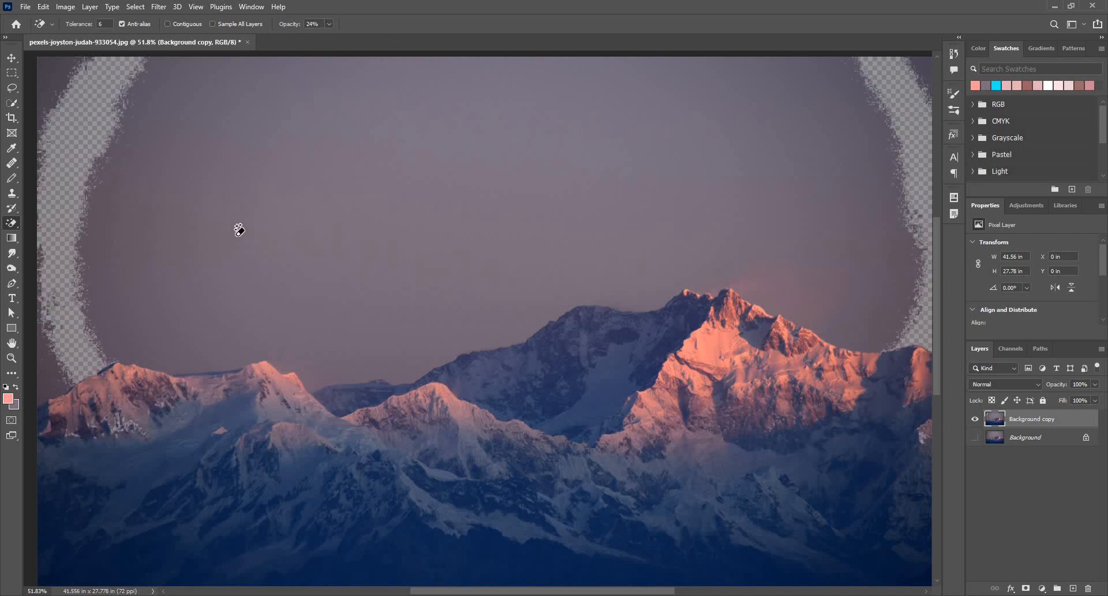
pyautogui.hotkey('ctrl', 'z')
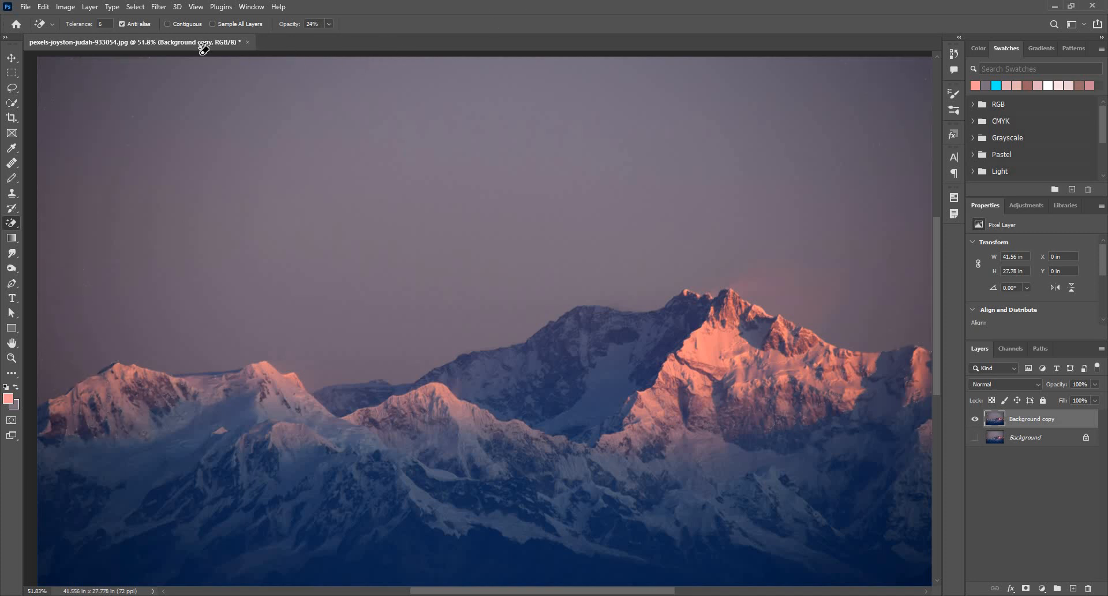
# Step: Turn on Contiguous and erase the upper-left corner of the sky with the magic eraser
pyautogui.click(175, 25)
pyautogui.click(62, 81)
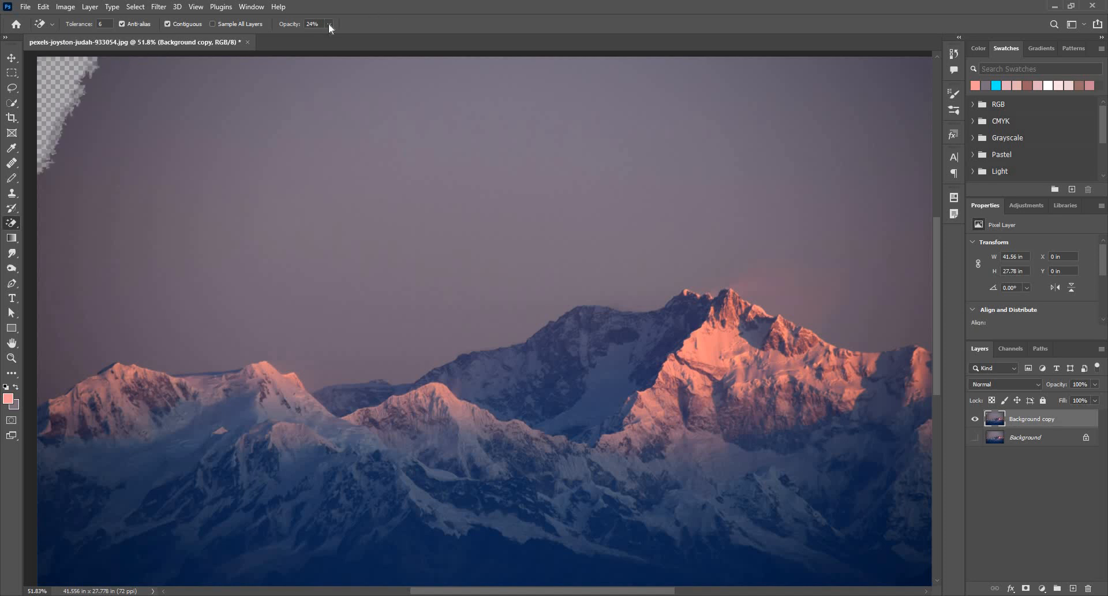
# Step: Set the magic eraser opacity to 100% and erase the upper-left corner and the adjacent strip of sky
pyautogui.moveTo(483, 22); pyautogui.dragTo(497, 2)
pyautogui.click(68, 88)
pyautogui.click(68, 87)
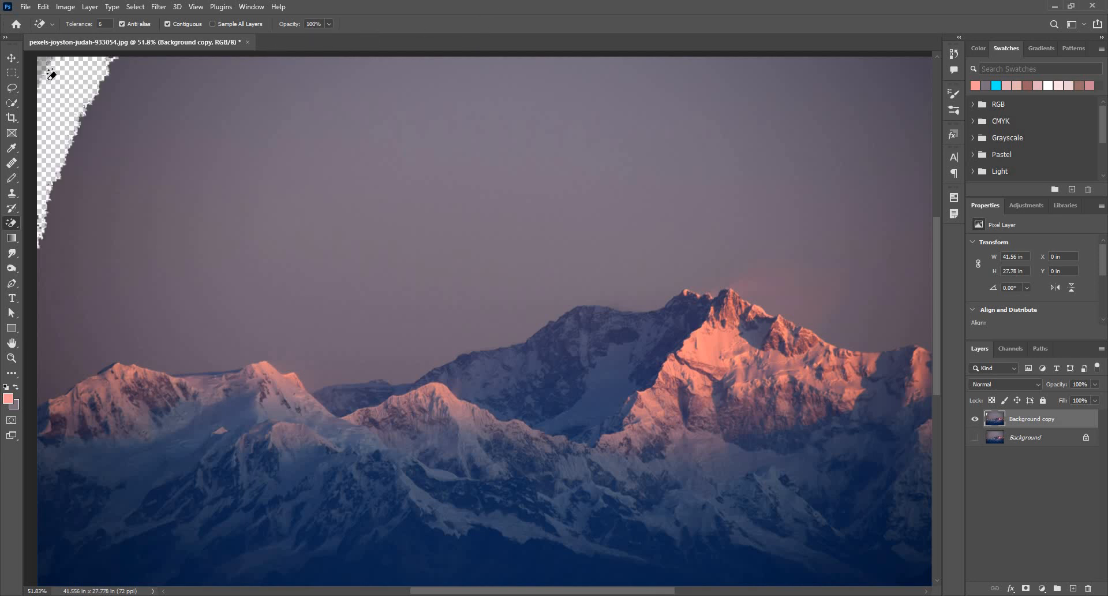
pyautogui.click(106, 87)
pyautogui.click(105, 87)
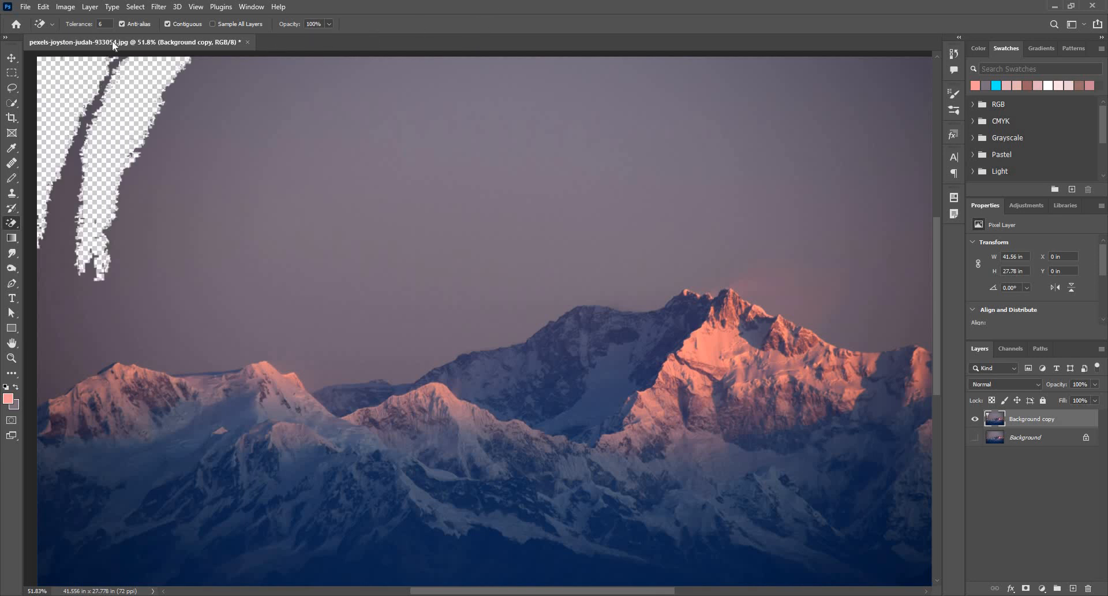
# Step: Set the magic eraser tolerance to 30, erase the remaining sky, and undo it
pyautogui.moveTo(78, 26); pyautogui.dragTo(91, 30)
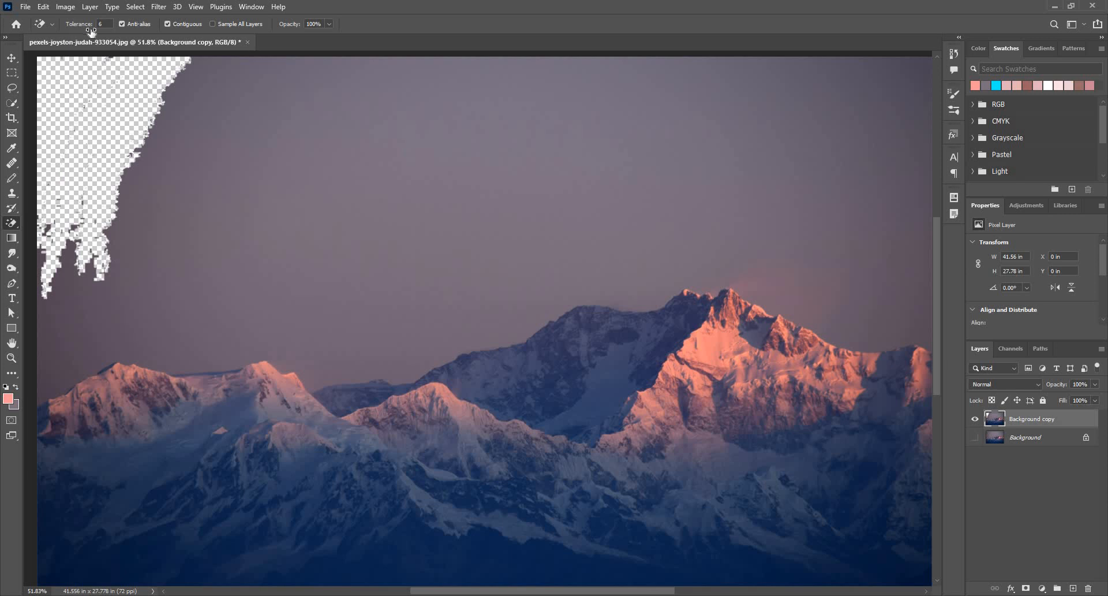
pyautogui.click(245, 86)
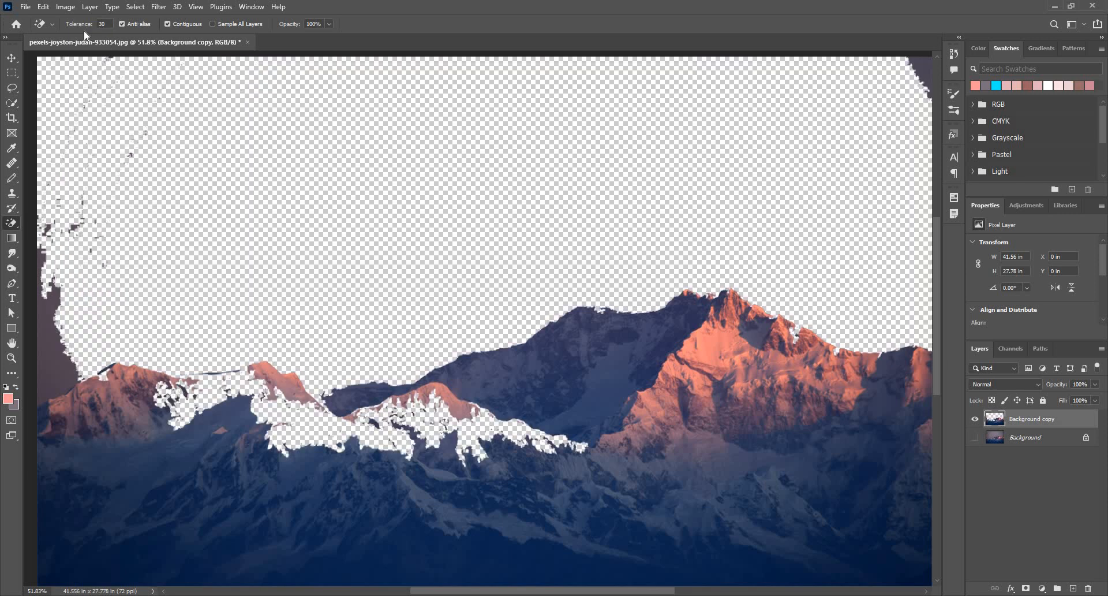
pyautogui.hotkey('ctrl', 'z')
# Step: Set the magic eraser tolerance to 14 and erase the remaining sky, starting beside the already erased left corner
pyautogui.moveTo(68, 27); pyautogui.dragTo(58, 27)
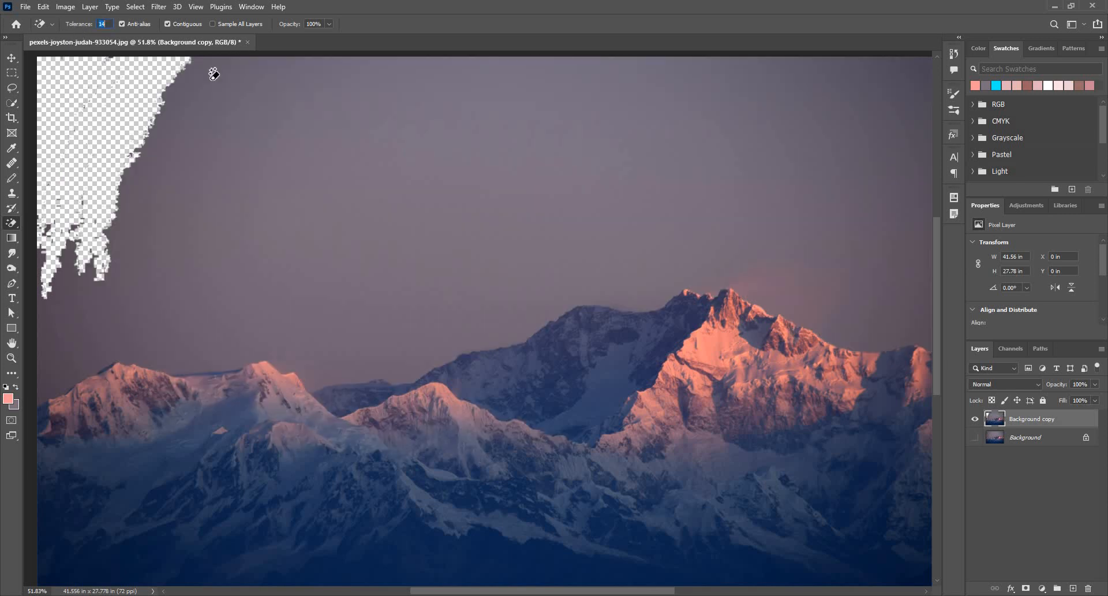
pyautogui.click(214, 74)
pyautogui.click(805, 156)
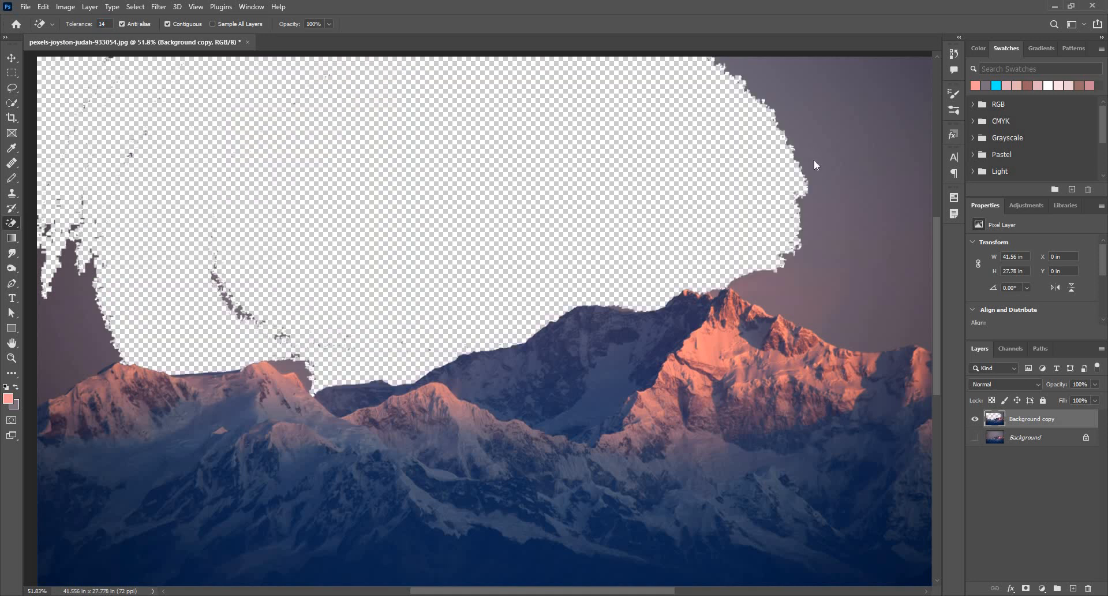
# Step: Erase the remaining sky above the highest peak, along the photo's right edge, and above the far-left ridge with the magic eraser
pyautogui.click(777, 279)
pyautogui.click(750, 270)
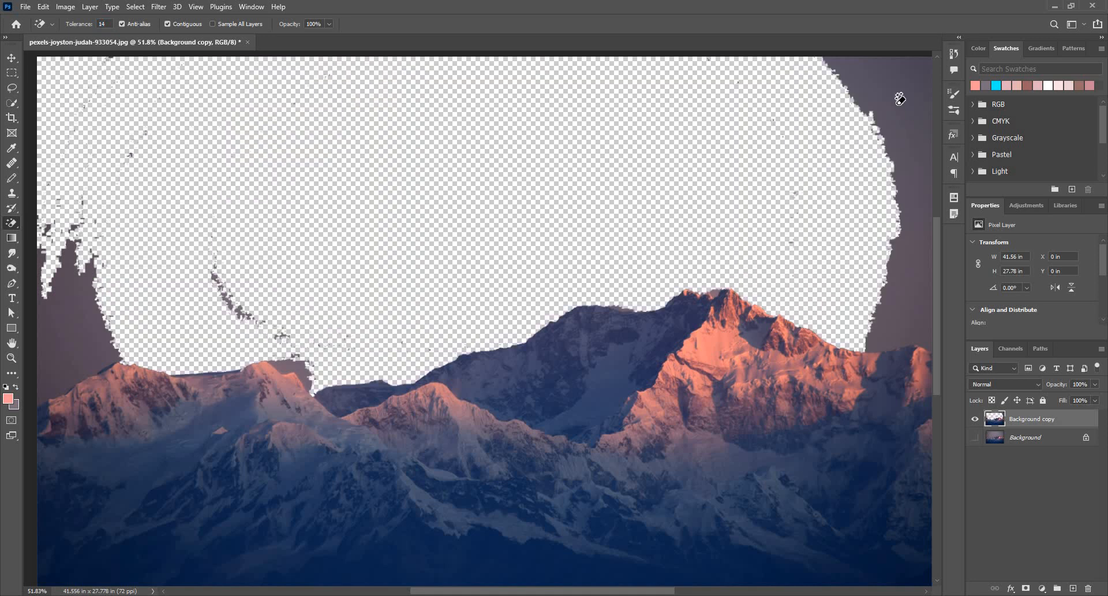
pyautogui.click(906, 152)
pyautogui.scroll(-2, 179, 223)
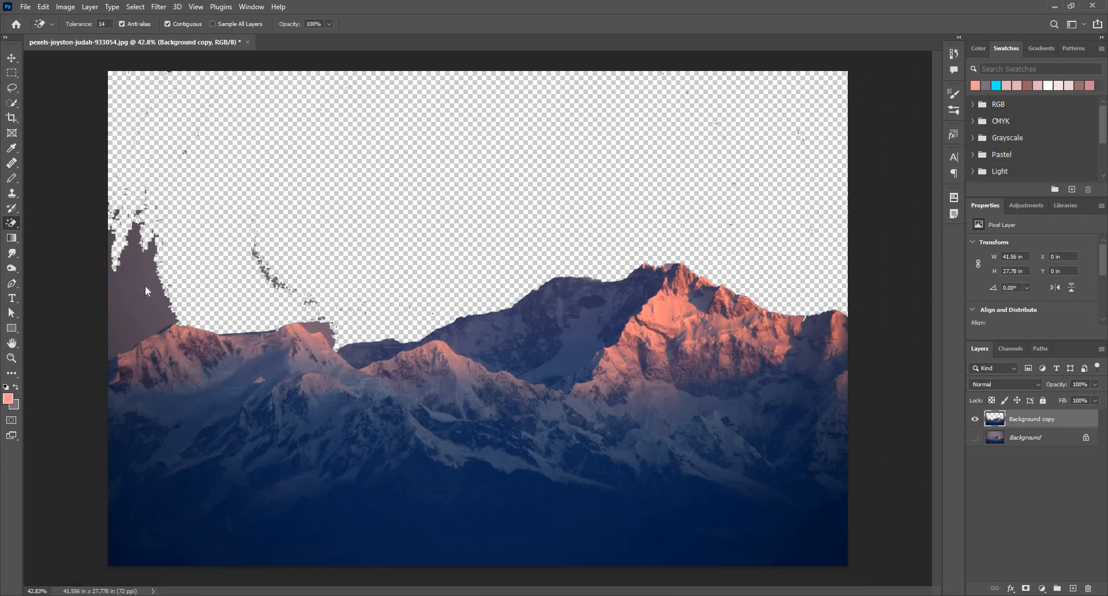
pyautogui.click(112, 325)
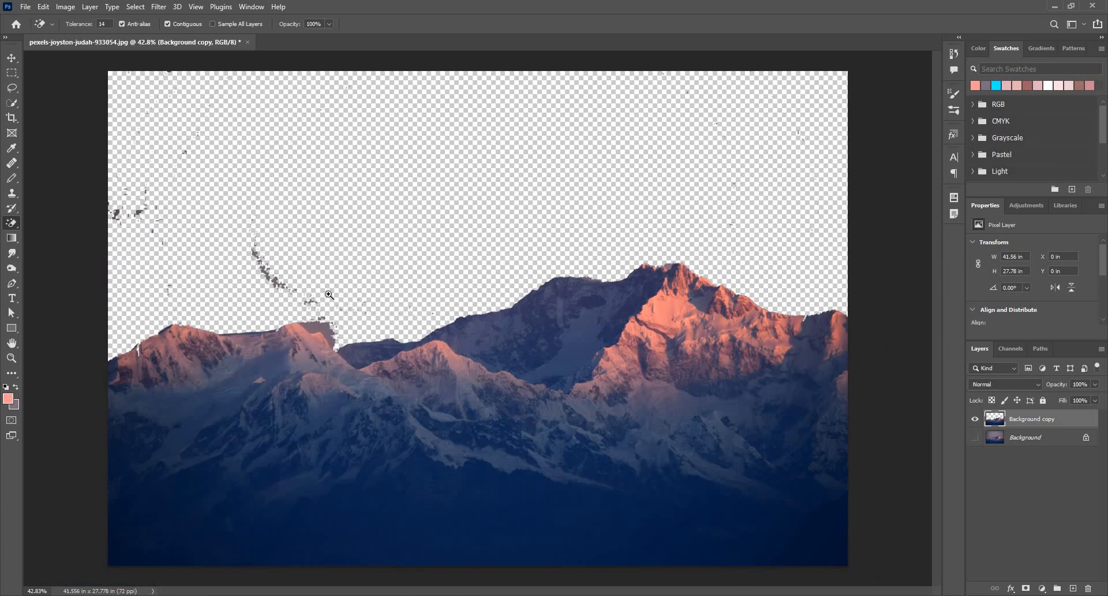
# Step: Erase the larger leftover sky specks floating above the left peaks with the magic eraser
pyautogui.scroll(15, 476, 292)
pyautogui.scroll(5, 483, 271)
pyautogui.click(474, 274)
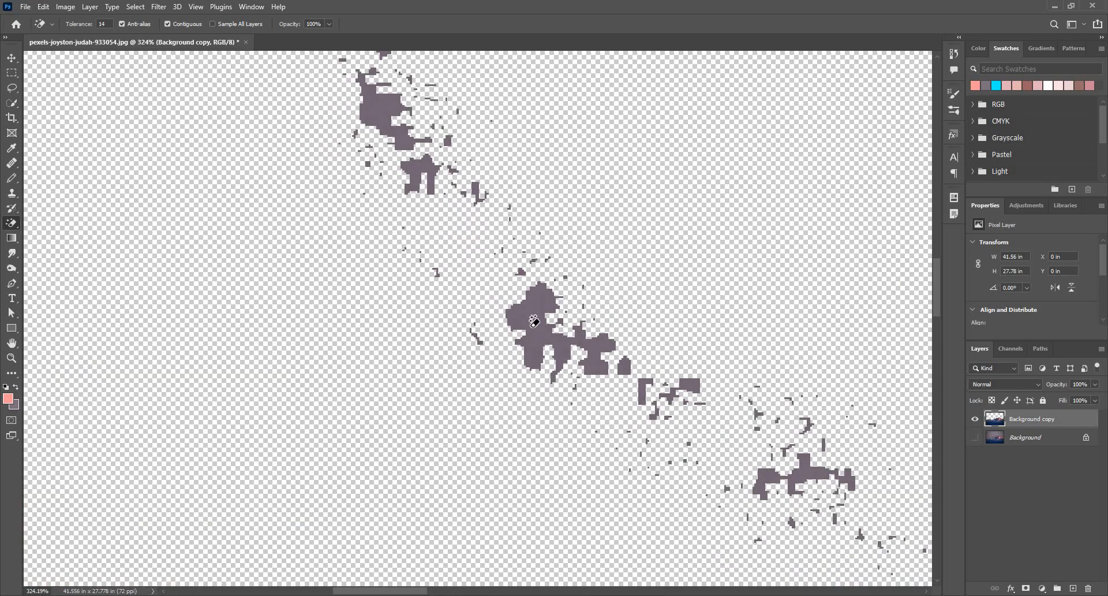
pyautogui.click(517, 358)
pyautogui.scroll(-4, 483, 243)
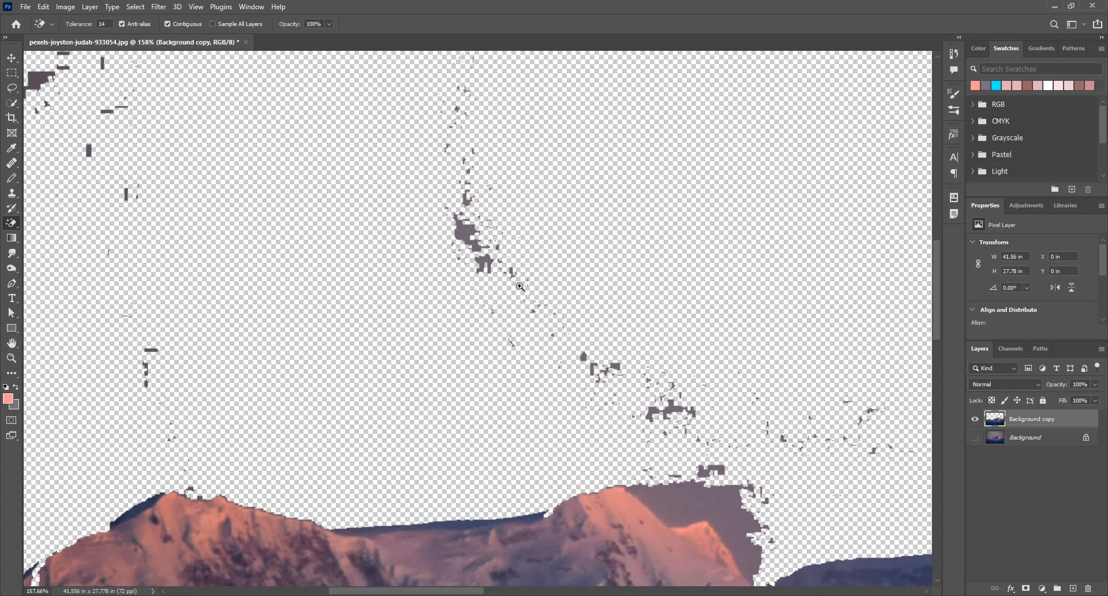
pyautogui.scroll(-4, 485, 297)
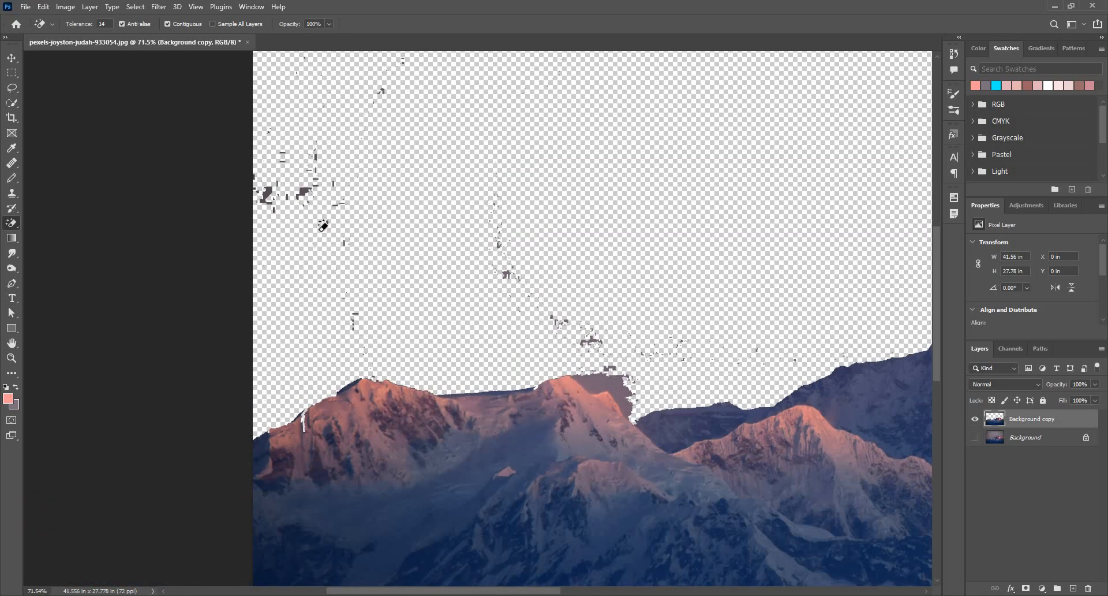
# Step: Erase the sky patch beside the left peak and the dark leftover specks near the photo's left edge
pyautogui.scroll(-5, 539, 340)
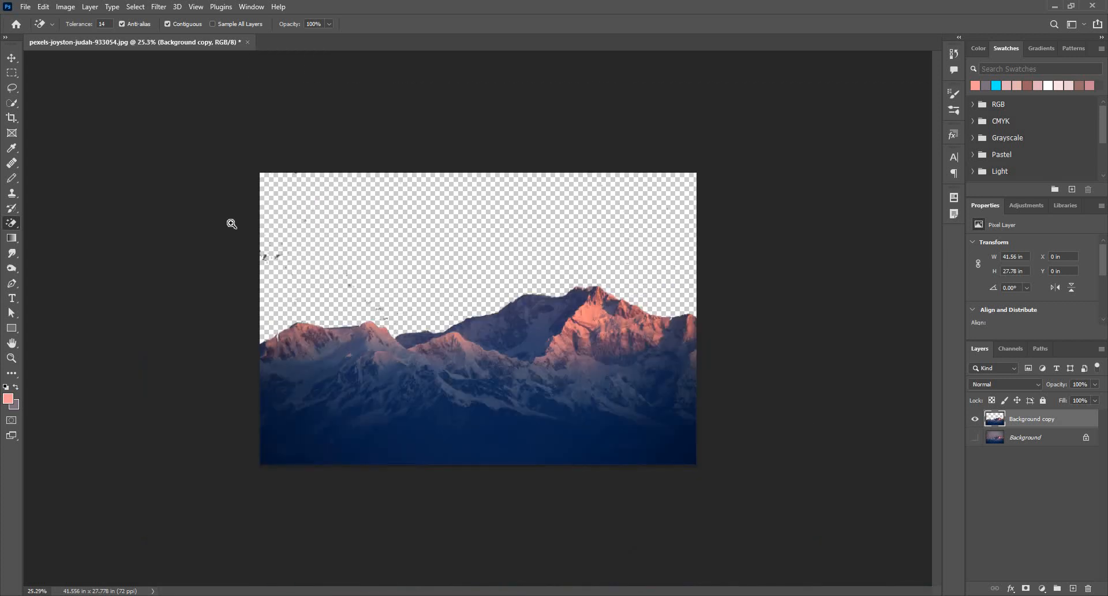
pyautogui.scroll(4, 271, 247)
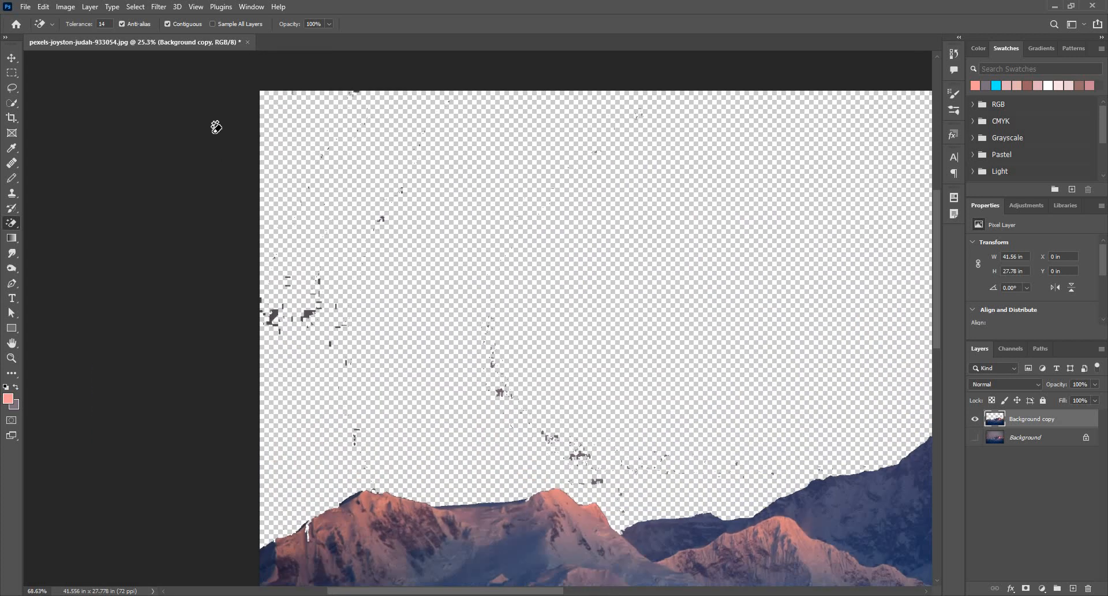
pyautogui.scroll(-3, 280, 199)
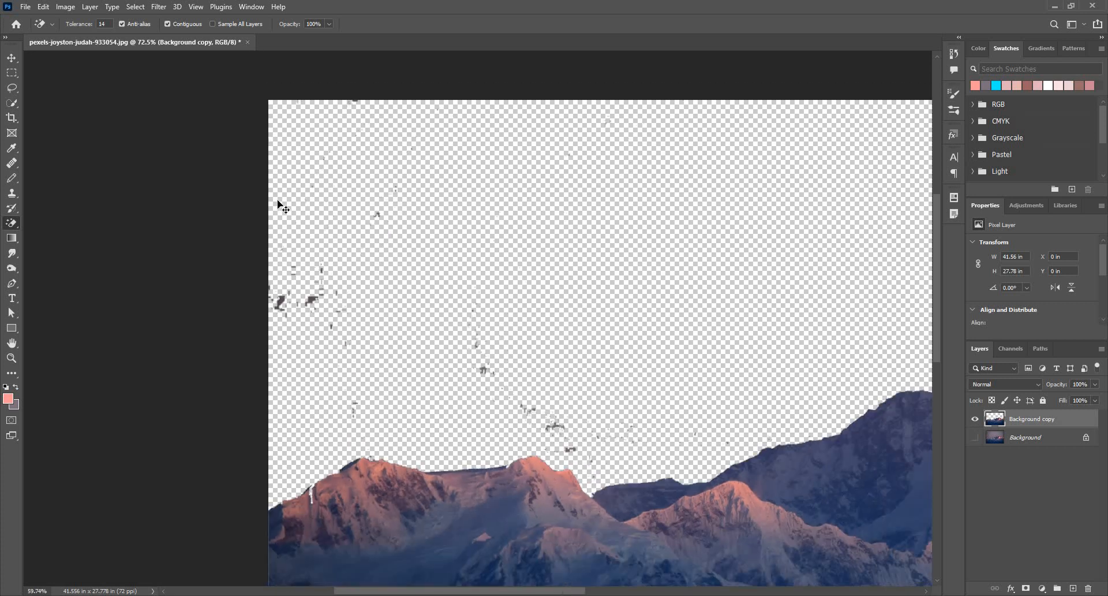
pyautogui.scroll(5, 247, 263)
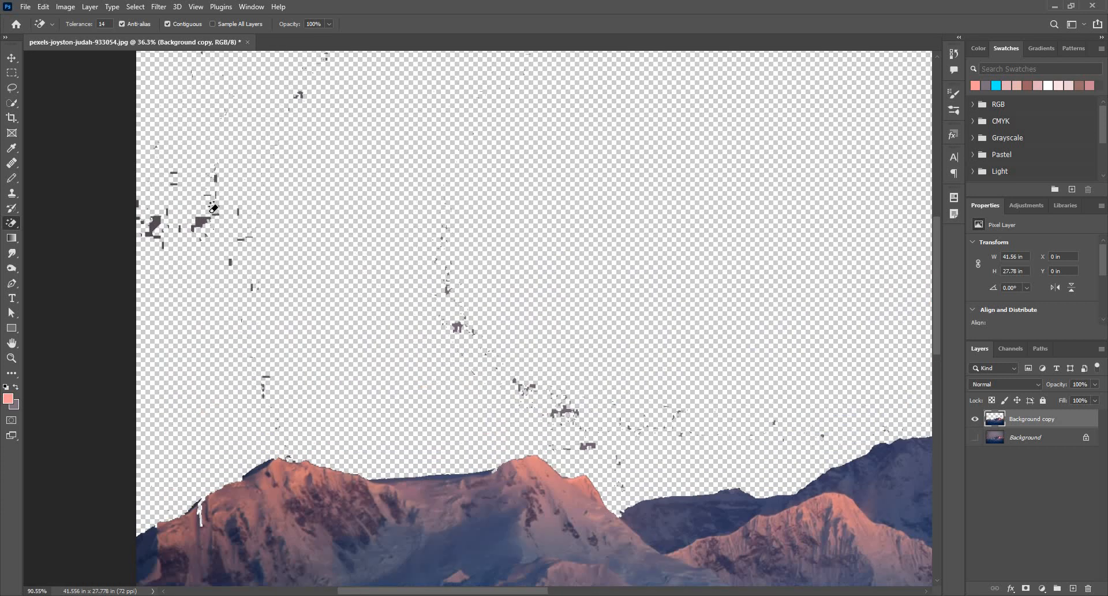
pyautogui.click(126, 215)
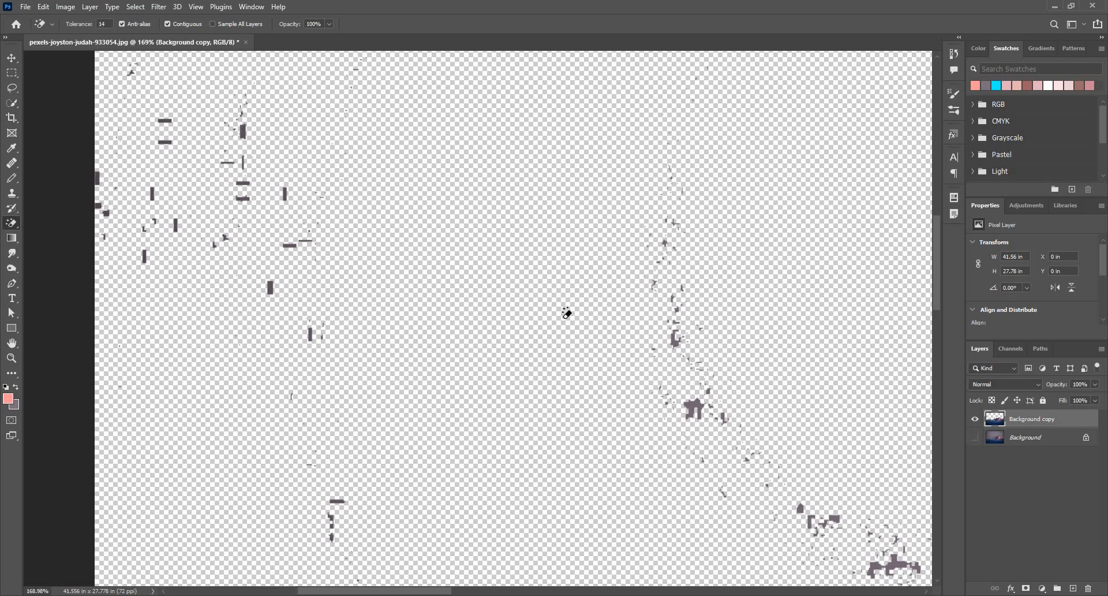
# Step: Turn off Contiguous, erase the leftover specks above the left peak with the magic eraser, and undo the erasure
pyautogui.scroll(-2, 631, 385)
pyautogui.scroll(3, 631, 385)
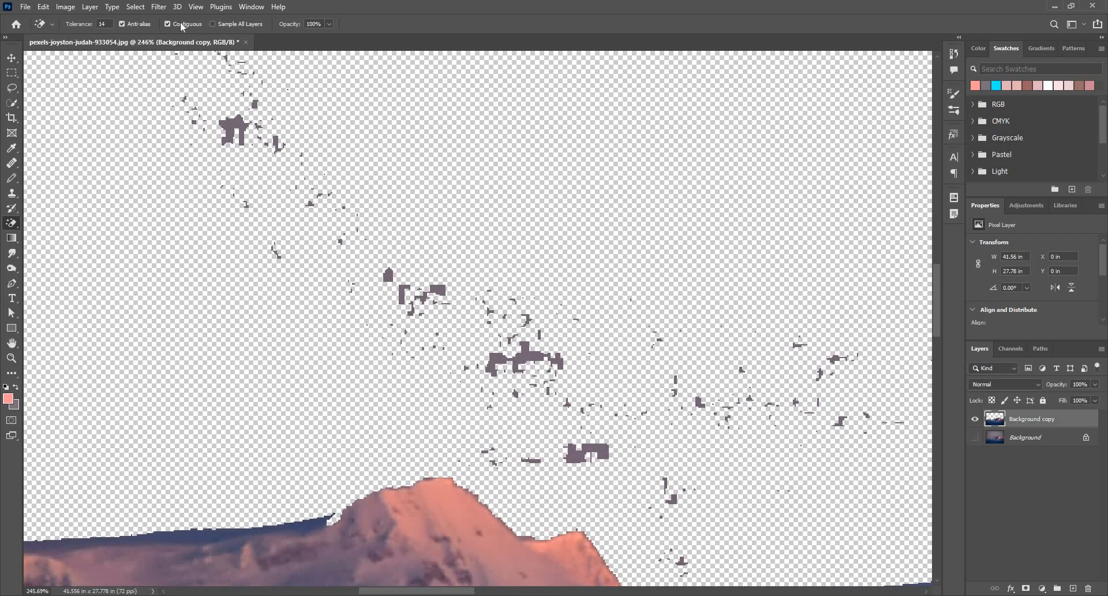
pyautogui.click(180, 24)
pyautogui.click(404, 336)
pyautogui.scroll(-5, 500, 385)
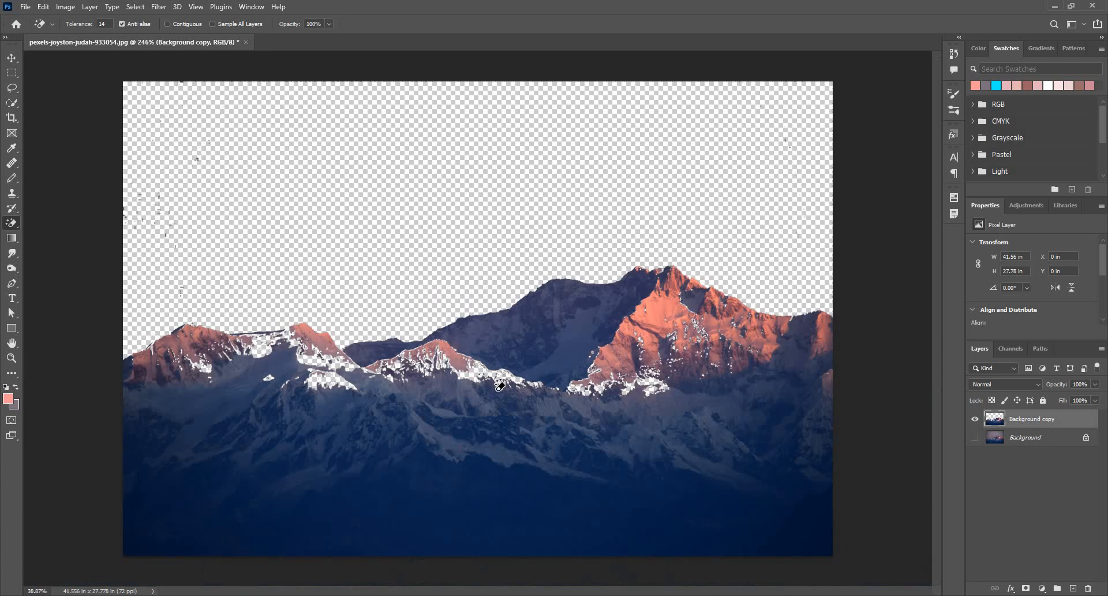
pyautogui.scroll(-1, 500, 385)
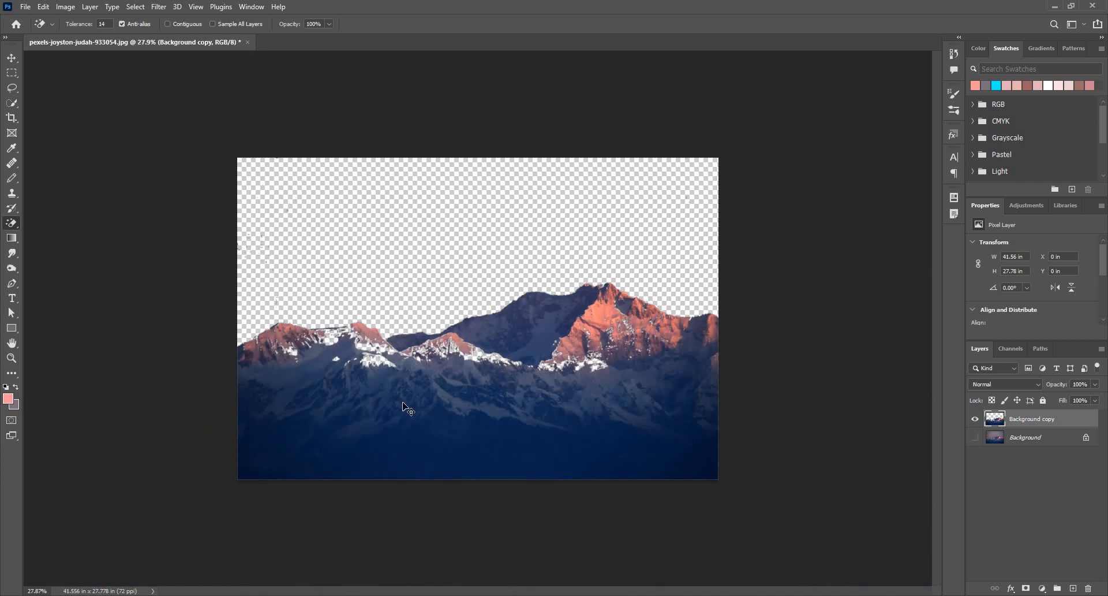
pyautogui.hotkey('ctrl', 'z')
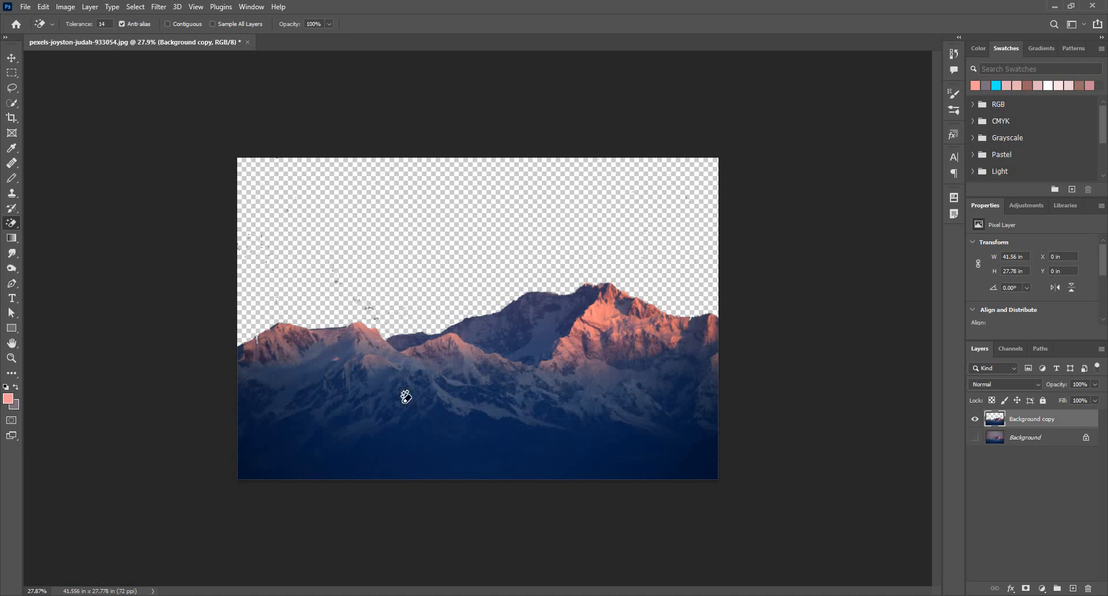
pyautogui.scroll(2, 340, 347)
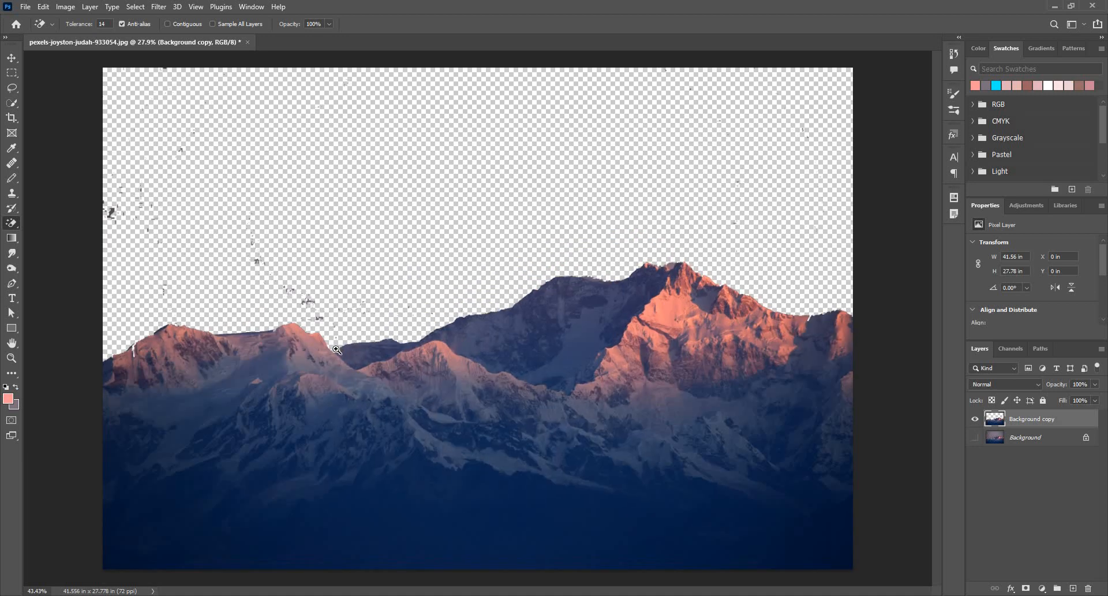
pyautogui.scroll(-2, 401, 354)
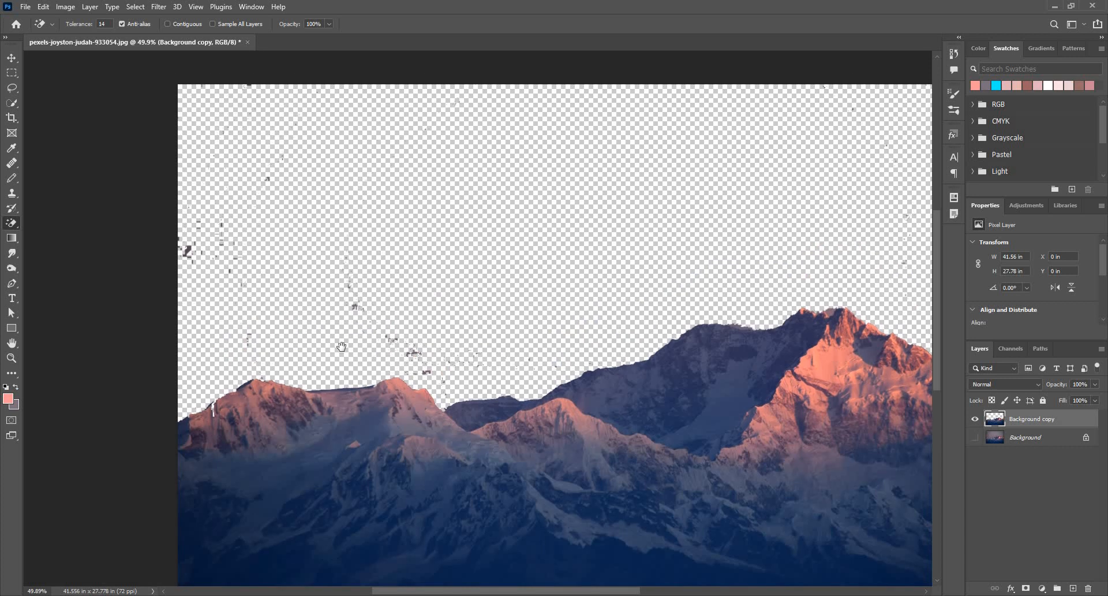
pyautogui.moveTo(341, 346); pyautogui.dragTo(329, 341)
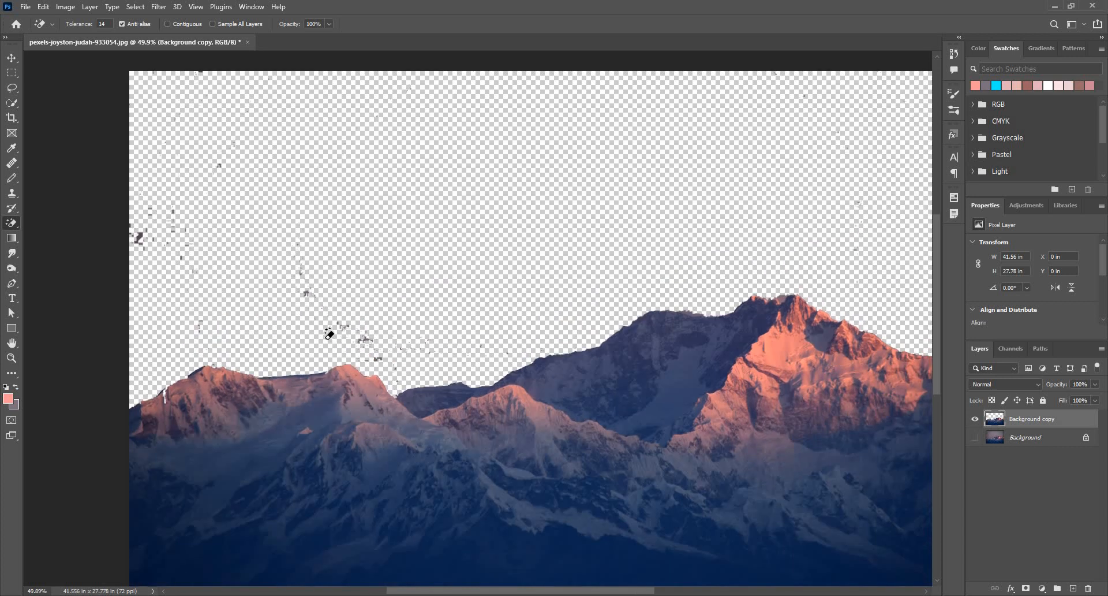
pyautogui.moveTo(331, 379); pyautogui.dragTo(240, 326)
pyautogui.scroll(-2, 315, 365)
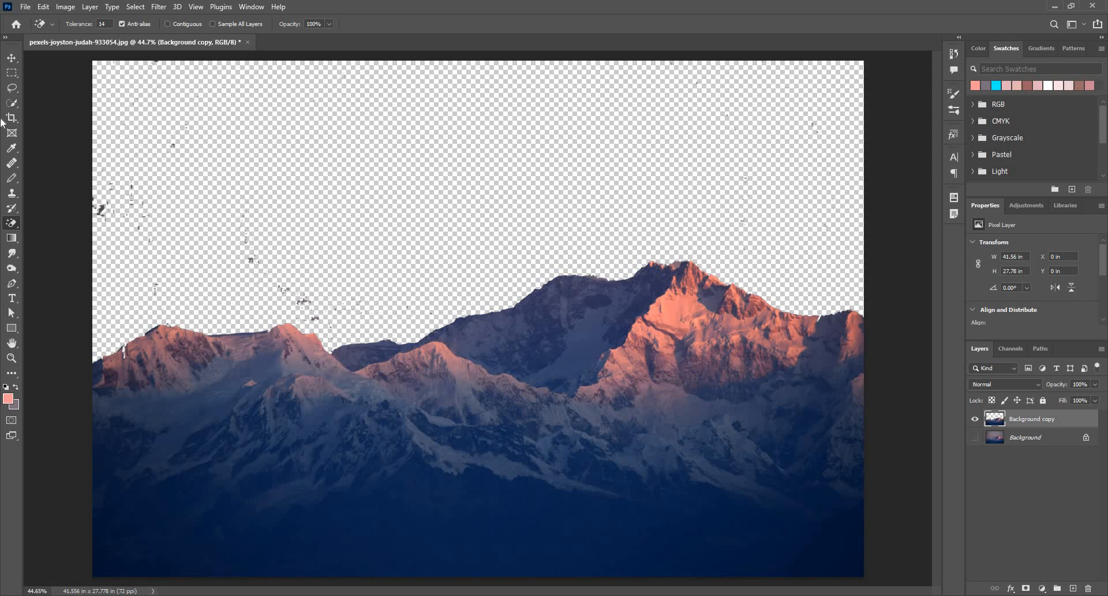
# Step: Switch to the Move tool and delete the Background copy layer
pyautogui.click(12, 58)
pyautogui.click(1055, 415)
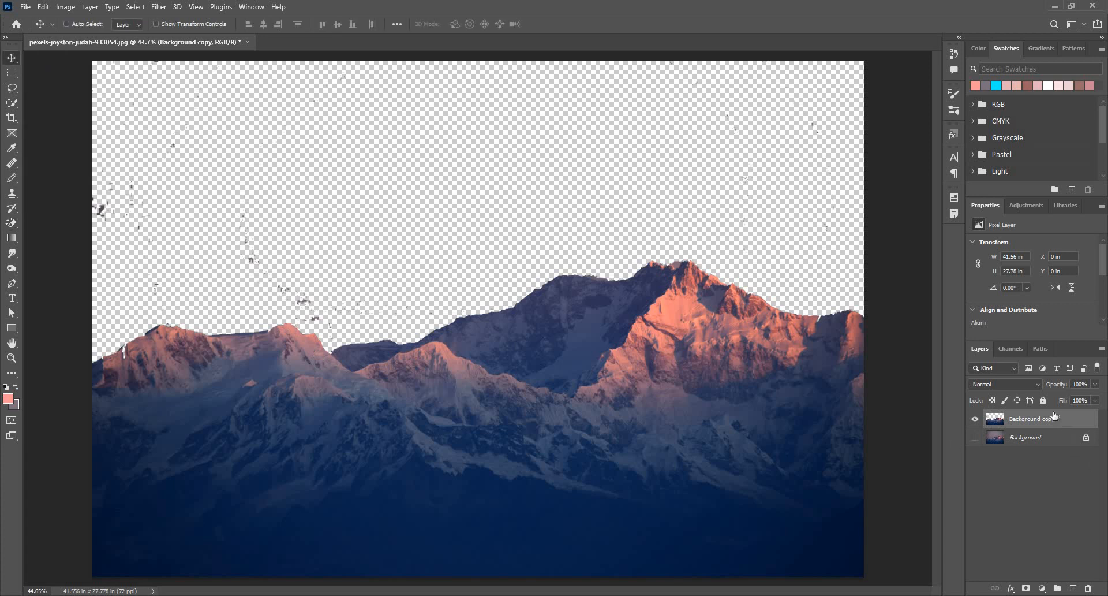
pyautogui.press('Delete')
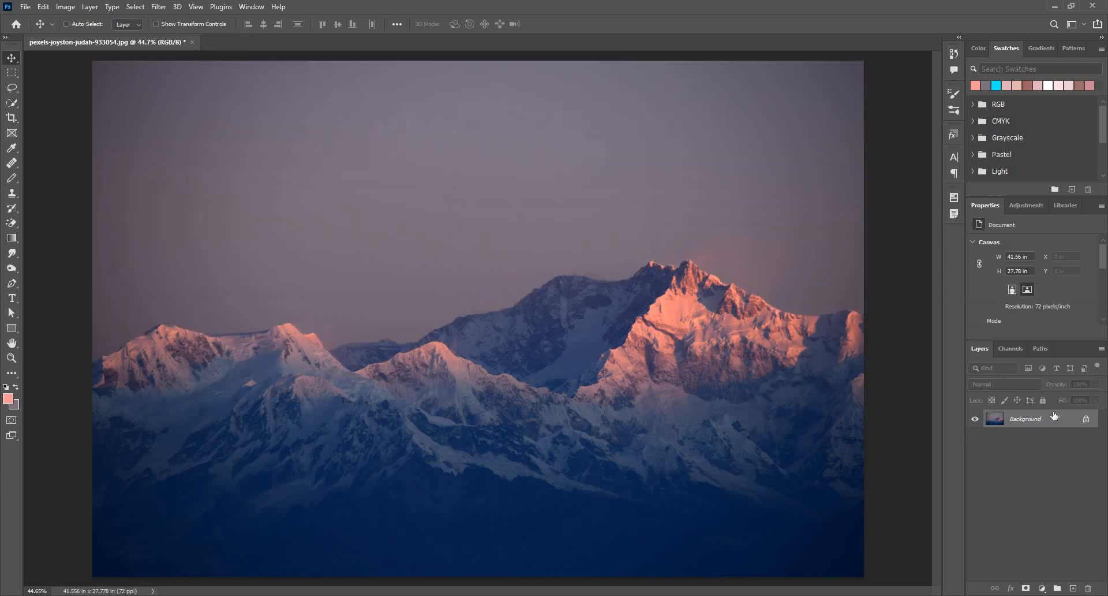